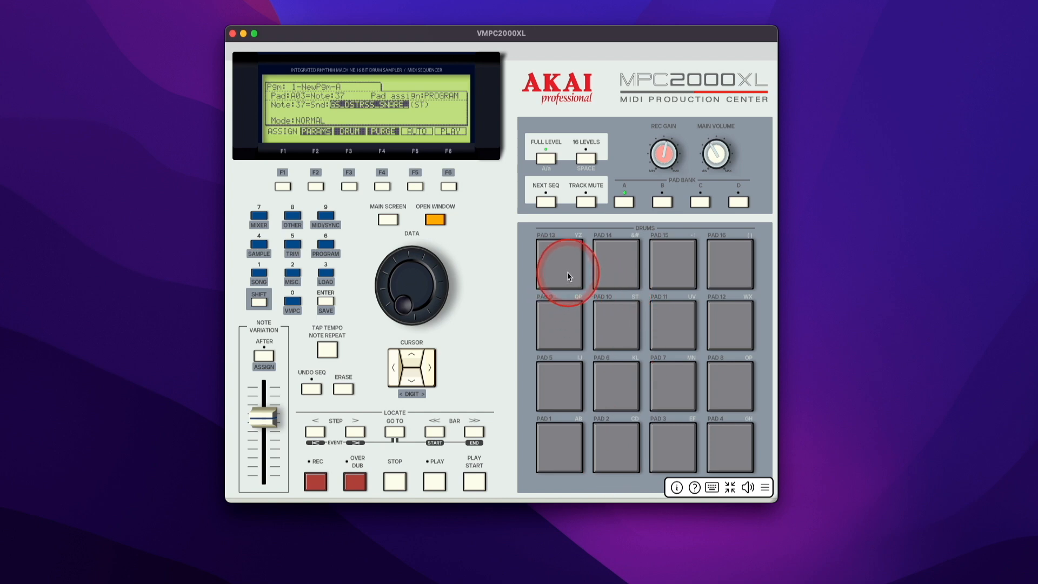
# Assign the sound CLAP_KN1X1 to pad A13 in the current program
pyautogui.click(569, 276)
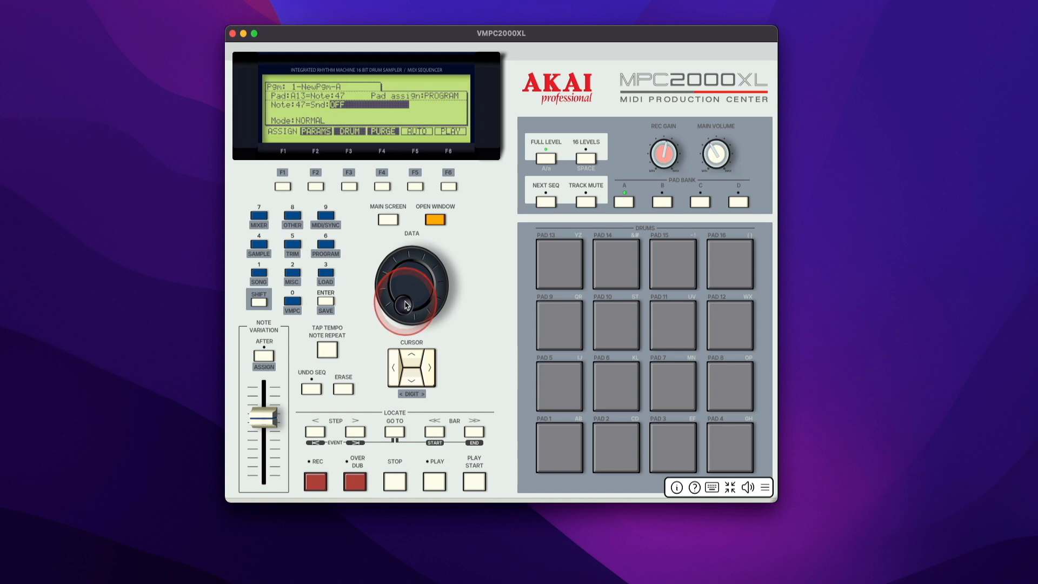
pyautogui.scroll(1, 407, 305)
pyautogui.moveTo(405, 300); pyautogui.dragTo(402, 305)
pyautogui.press('g')
pyautogui.press('g')
pyautogui.press('g')
pyautogui.press('g')
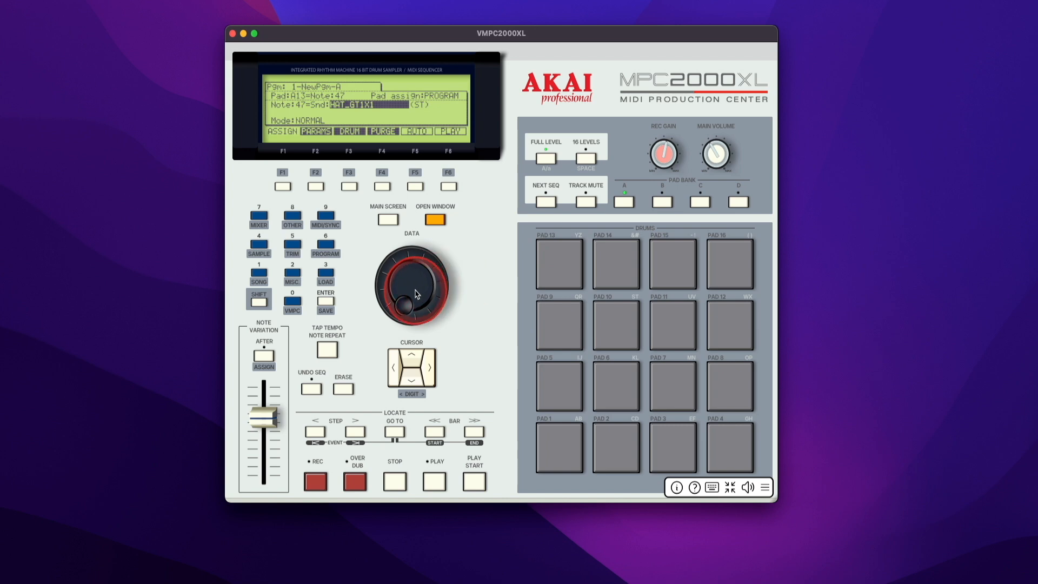
pyautogui.press('g')
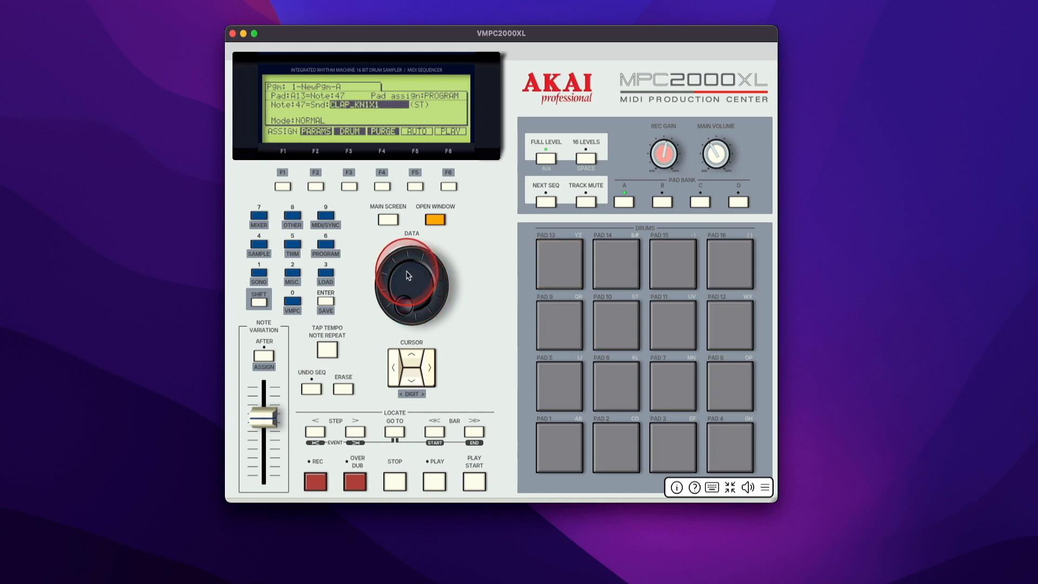
pyautogui.press('g')
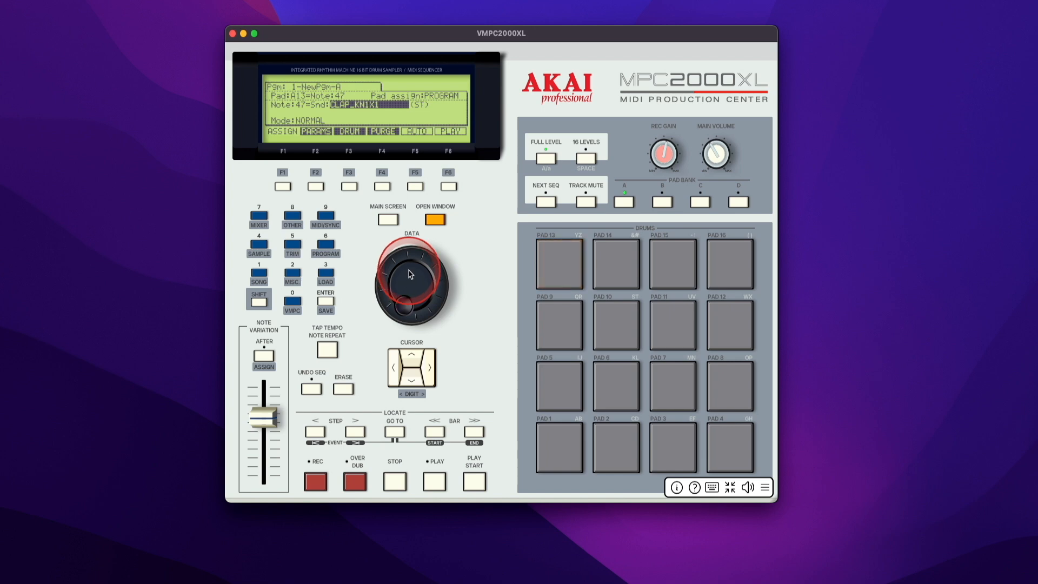
# Set the note mode to SIMULT and make the kick on pad A01 also play note 36/A02
pyautogui.press('Down')
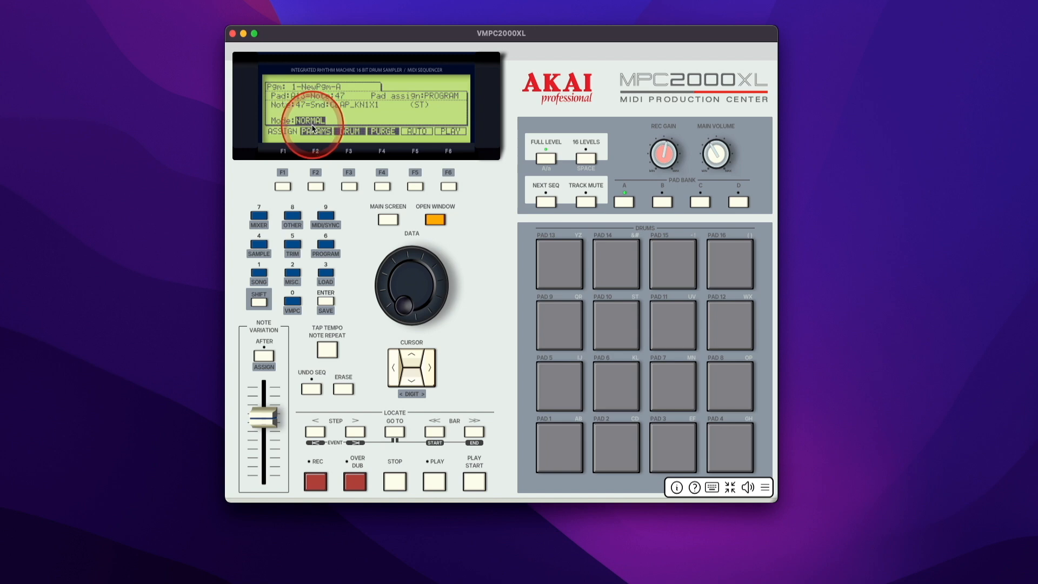
pyautogui.scroll(1, 393, 292)
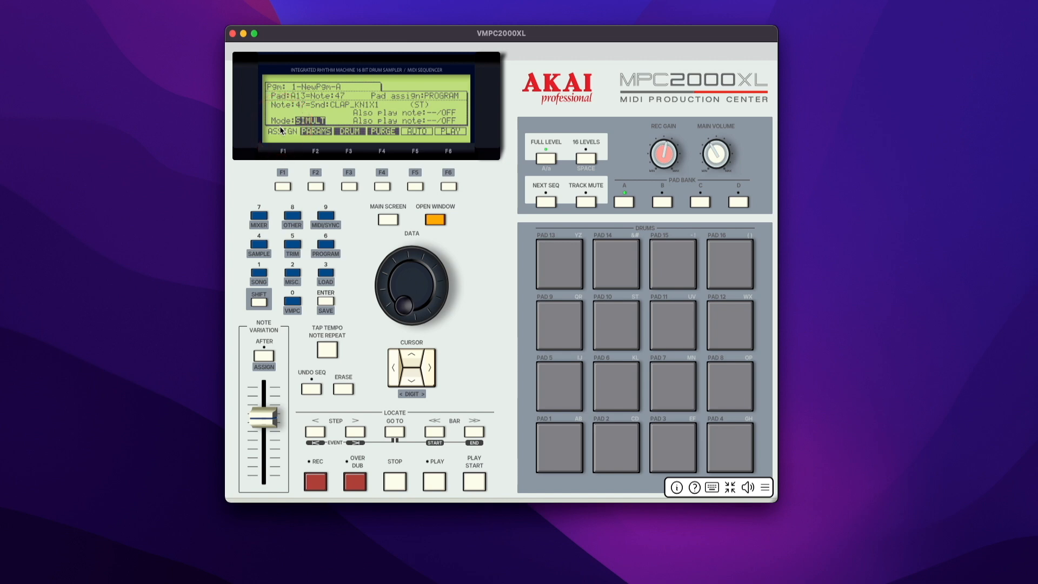
pyautogui.press('a')
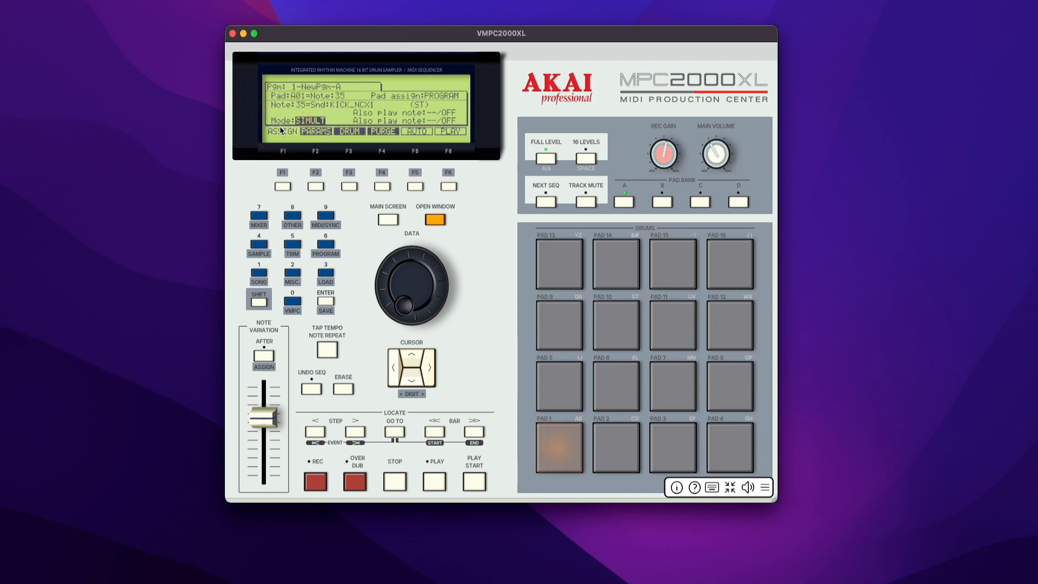
pyautogui.press('a')
pyautogui.press('c')
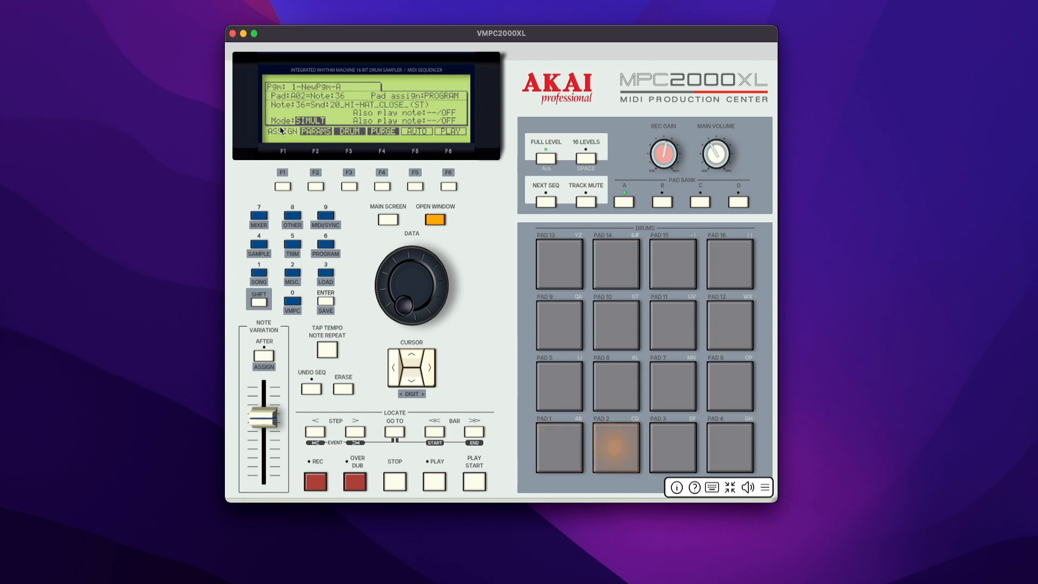
pyautogui.press('a')
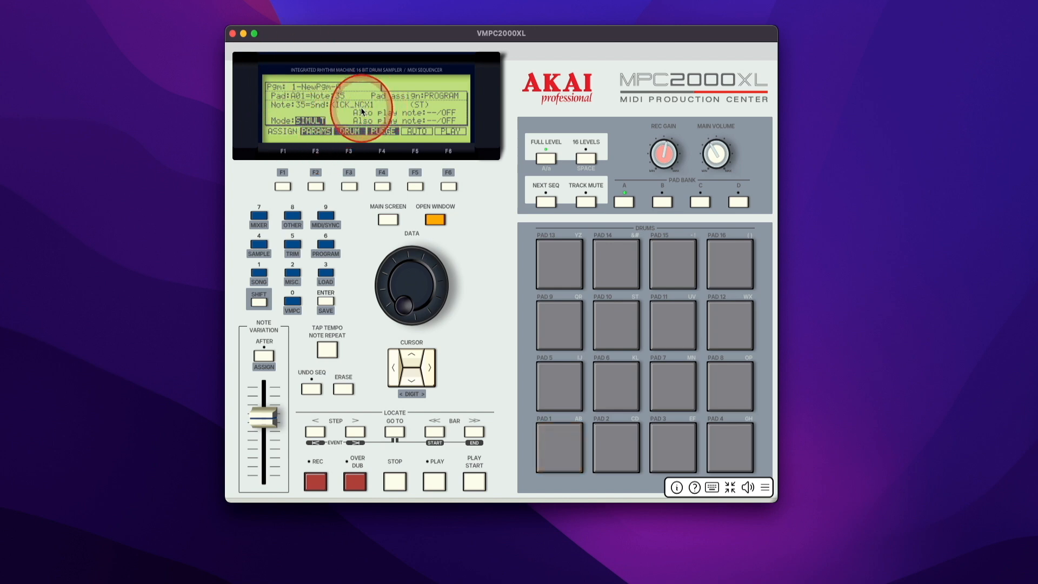
pyautogui.click(424, 363)
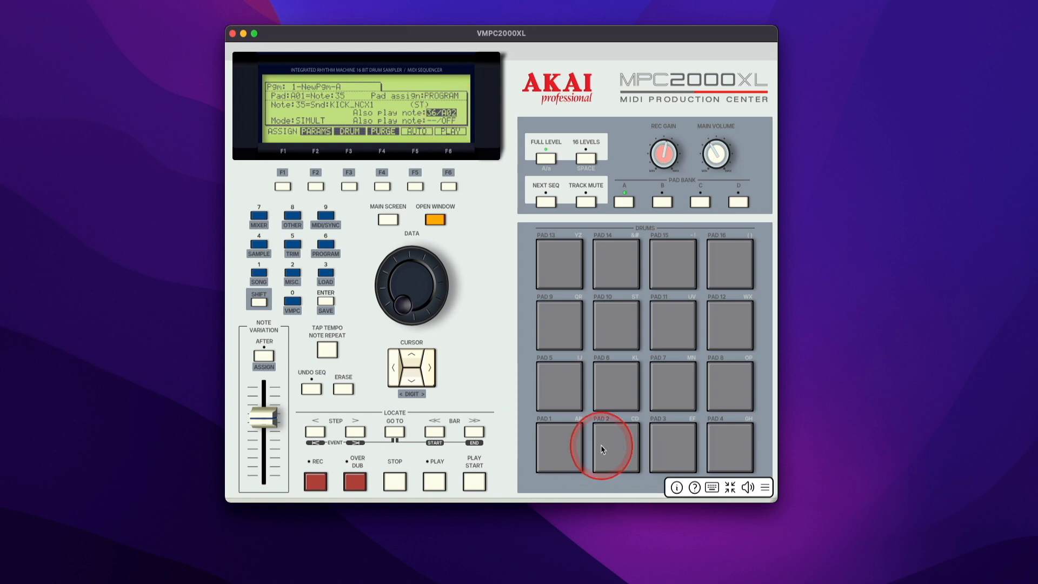
# Audition the hi-hat on pad A02, then pad A01 to hear the layered sounds
pyautogui.click(624, 453)
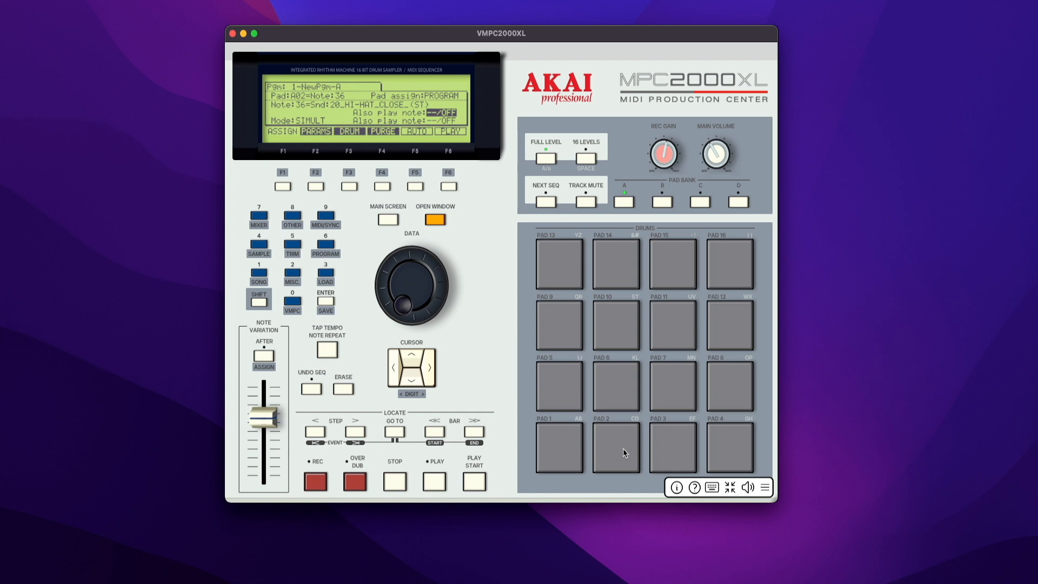
pyautogui.click(568, 449)
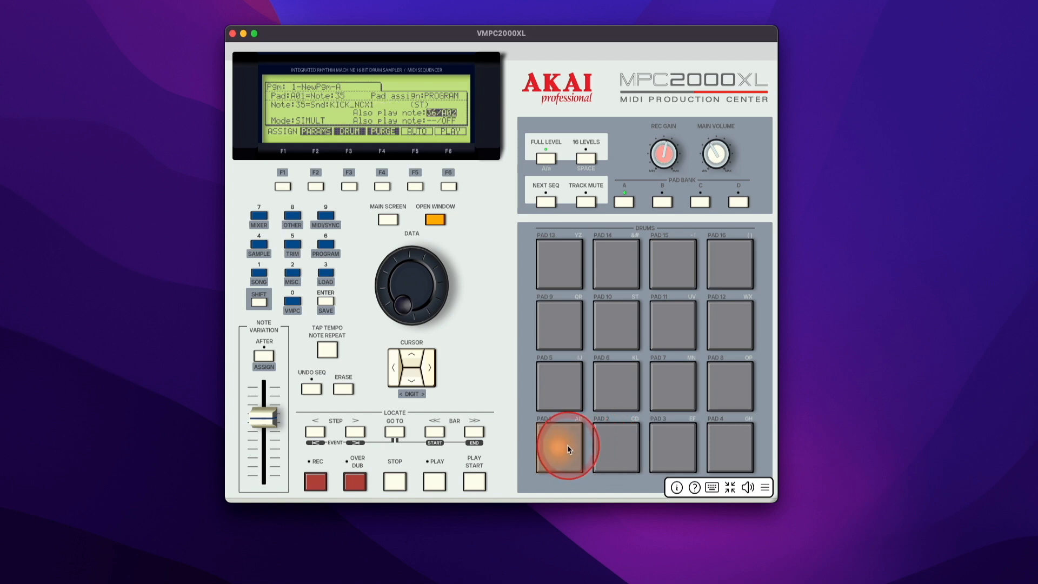
pyautogui.click(567, 450)
pyautogui.click(568, 449)
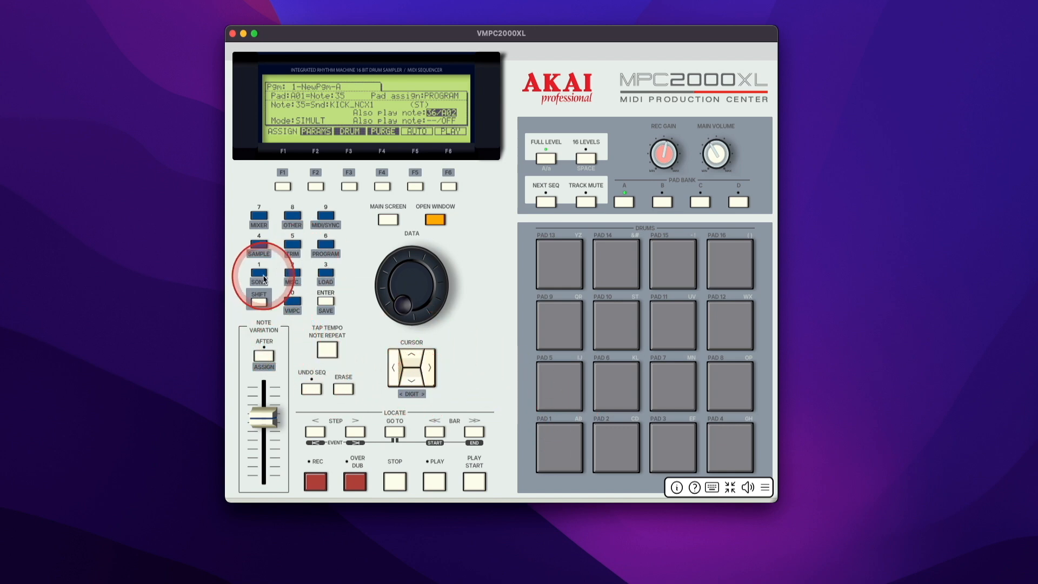
# Adjust the level and pan of pad A02 in the DRUM1 stereo mixer
pyautogui.click(257, 217)
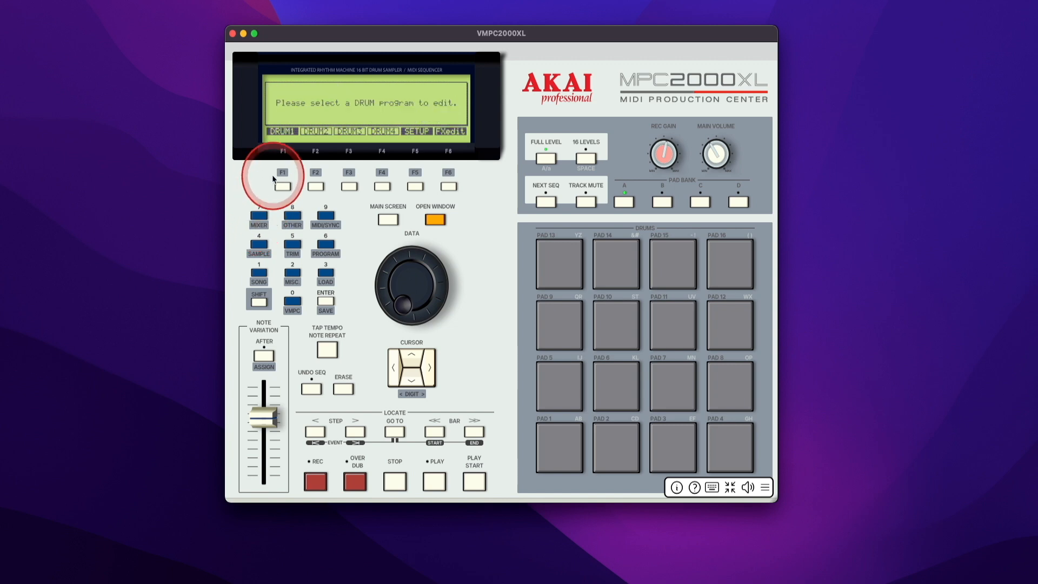
pyautogui.click(284, 186)
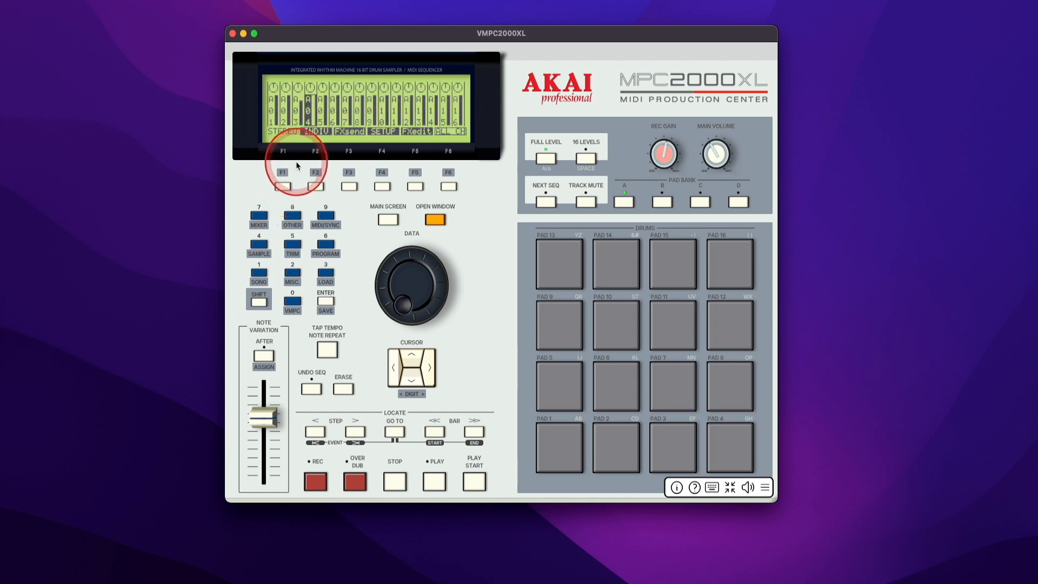
pyautogui.press('x')
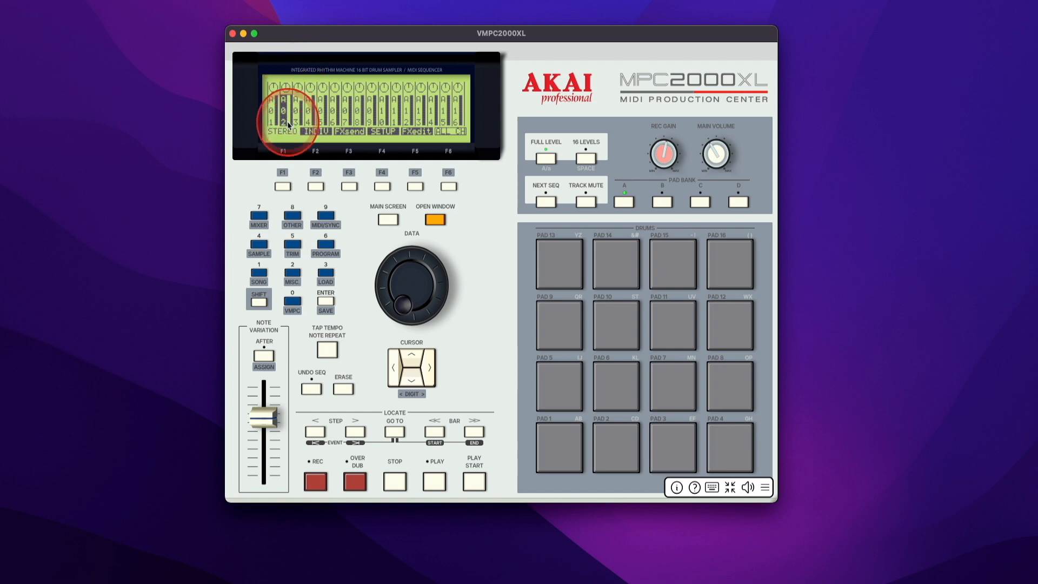
pyautogui.moveTo(407, 268)
pyautogui.mouseDown()
pyautogui.moveTo(390, 298)
pyautogui.moveTo(385, 280)
pyautogui.moveTo(398, 268)
pyautogui.mouseUp()
pyautogui.press('x')
pyautogui.press('Up')
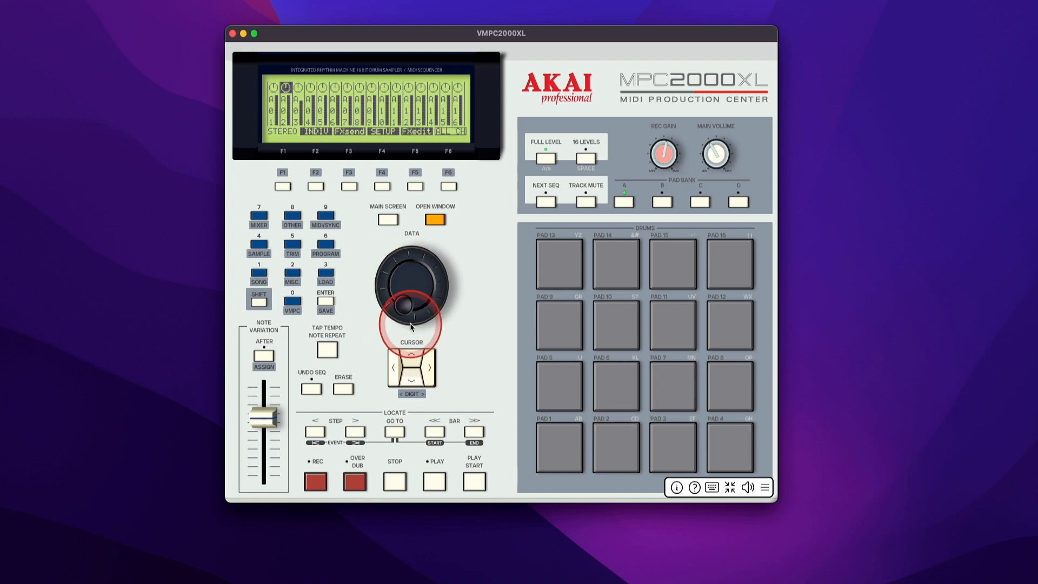
pyautogui.press('x')
pyautogui.moveTo(411, 302)
pyautogui.mouseDown()
pyautogui.moveTo(414, 281)
pyautogui.moveTo(410, 304)
pyautogui.mouseUp()
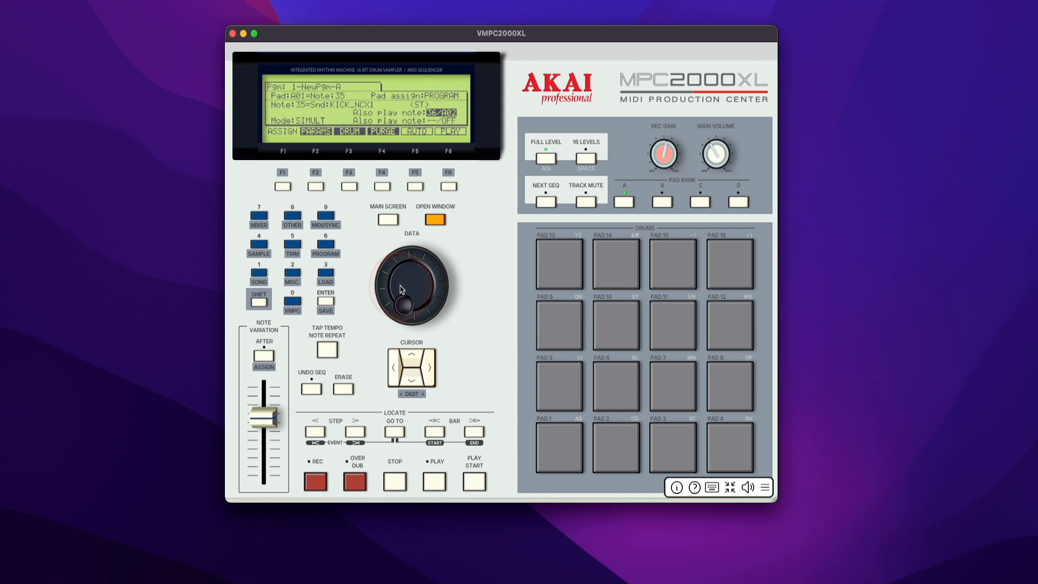
# Turn off the extra note played by pad A01 and return its mode to NORMAL
pyautogui.moveTo(401, 290)
pyautogui.mouseDown()
pyautogui.moveTo(415, 262)
pyautogui.moveTo(378, 287)
pyautogui.moveTo(375, 342)
pyautogui.moveTo(400, 383)
pyautogui.moveTo(397, 375)
pyautogui.mouseUp()
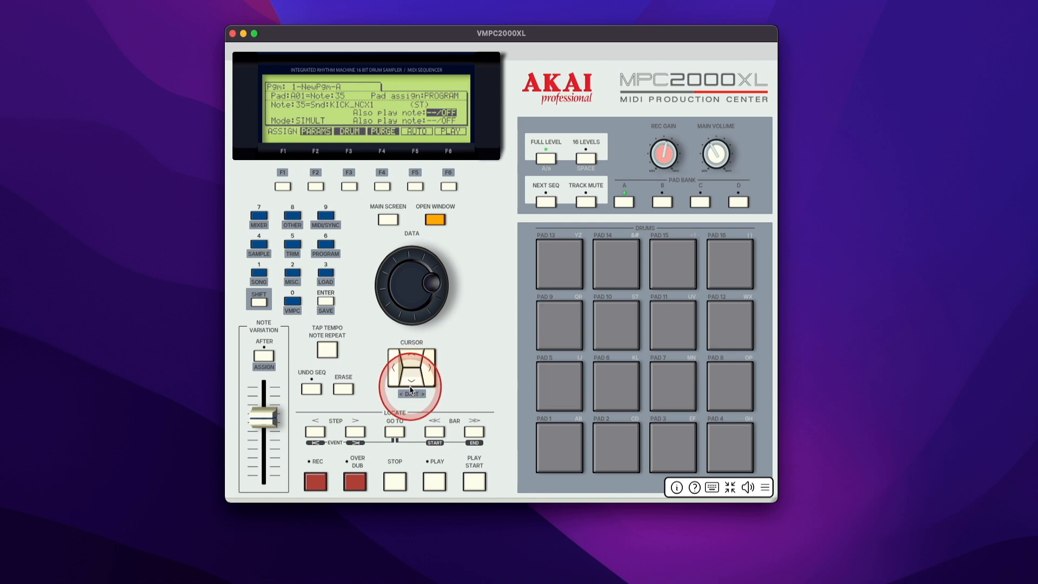
pyautogui.click(409, 384)
pyautogui.click(395, 368)
pyautogui.moveTo(415, 273); pyautogui.dragTo(398, 291)
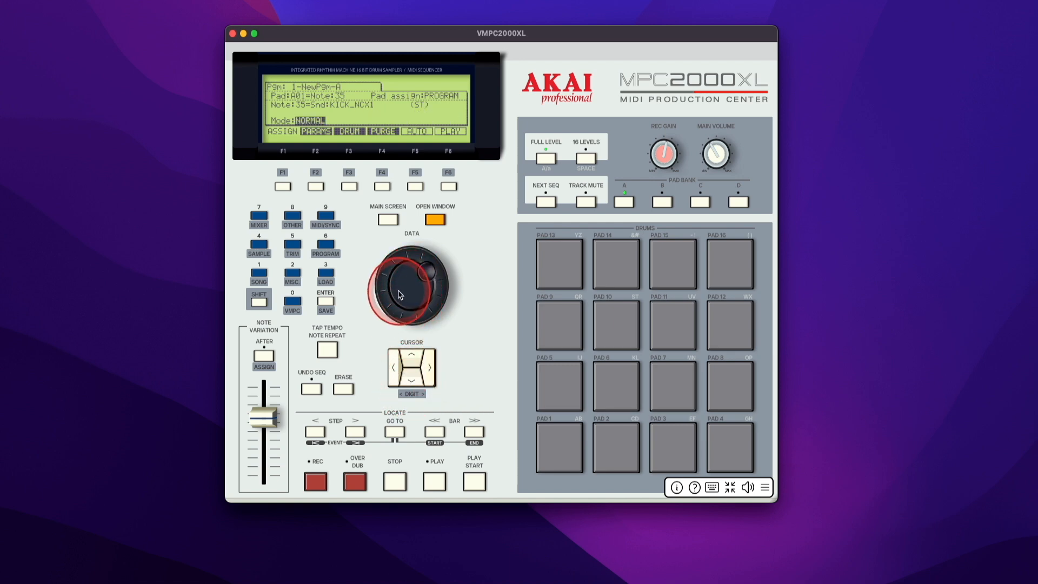
pyautogui.press('z')
# In the program's sound parameters, set pad A06's tune to -90 and its filter frequency to 80
pyautogui.click(319, 186)
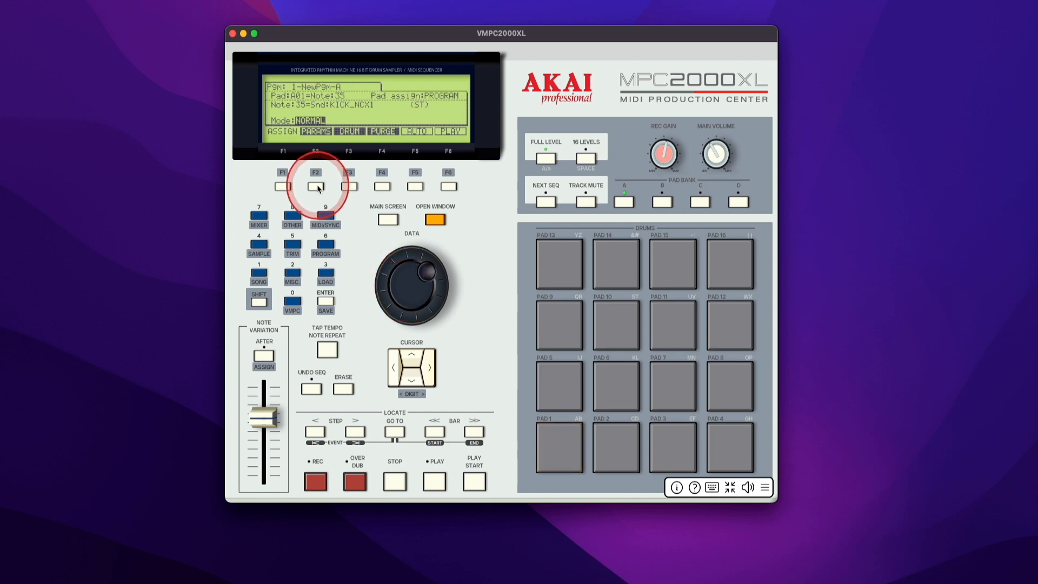
pyautogui.click(318, 187)
pyautogui.click(409, 358)
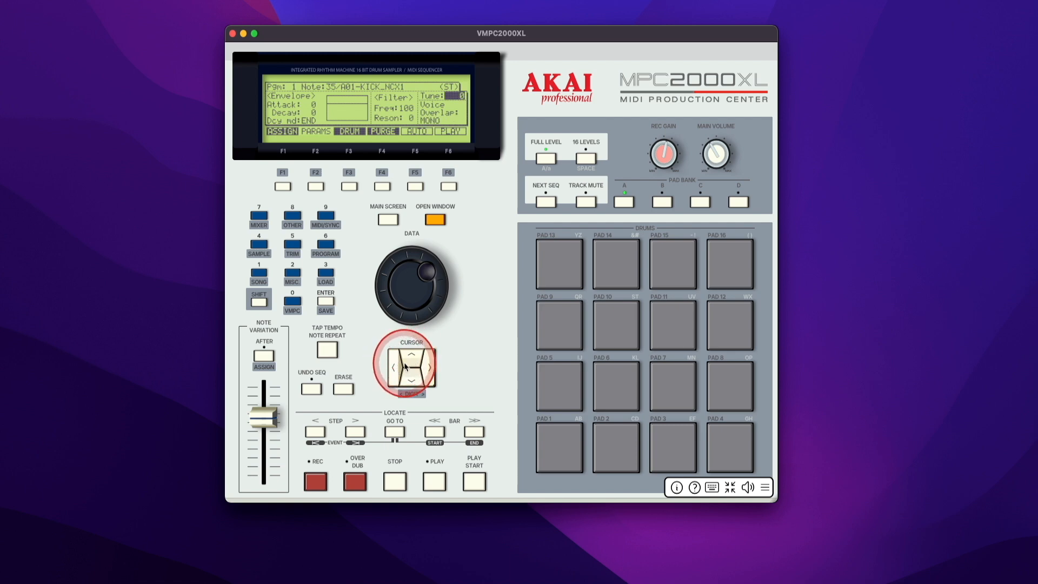
pyautogui.press('x')
pyautogui.moveTo(414, 303); pyautogui.dragTo(392, 300)
pyautogui.press('x')
pyautogui.press('s')
pyautogui.press('s')
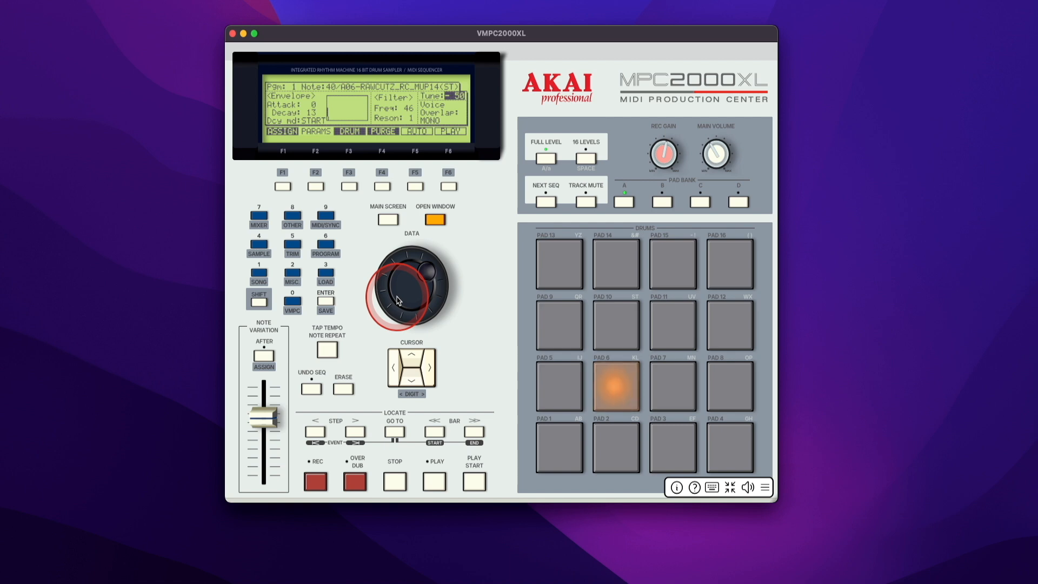
pyautogui.moveTo(398, 300); pyautogui.dragTo(381, 318)
pyautogui.press('s')
pyautogui.click(396, 368)
pyautogui.press('s')
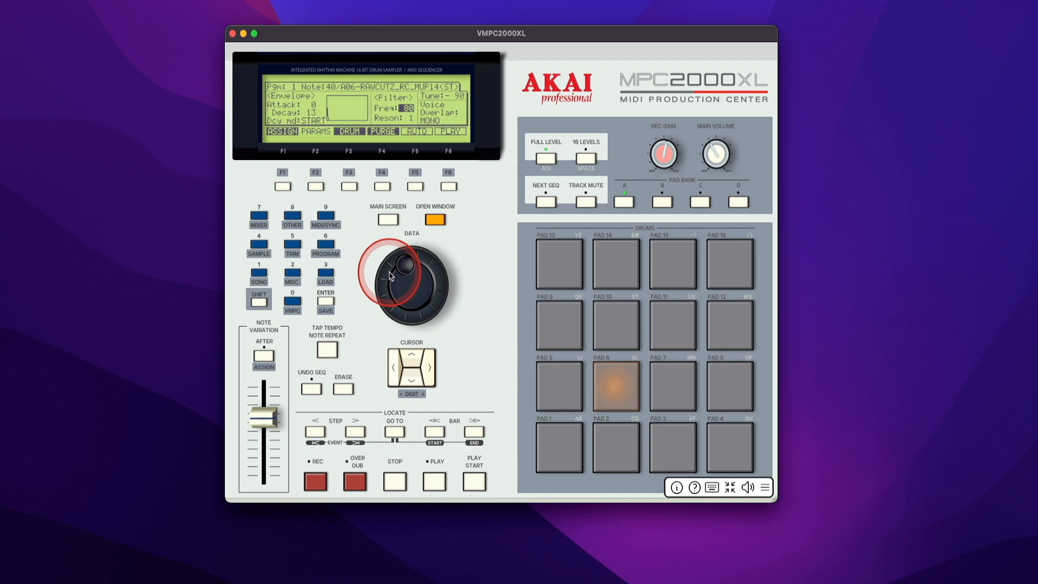
# Adjust the filter on the kick of pad A01 while repeatedly auditioning it
pyautogui.press('z')
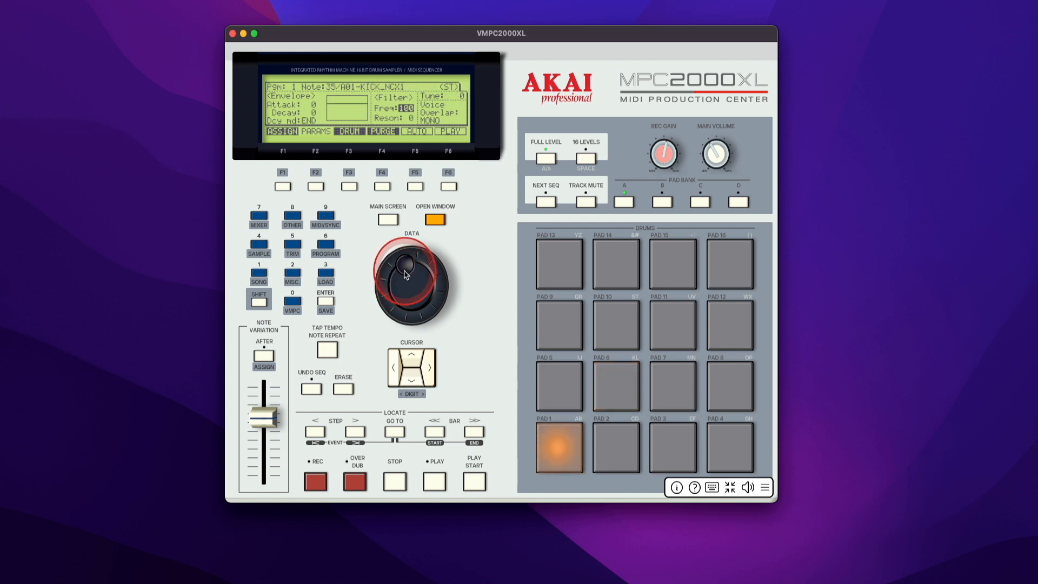
pyautogui.scroll(-8, 410, 270)
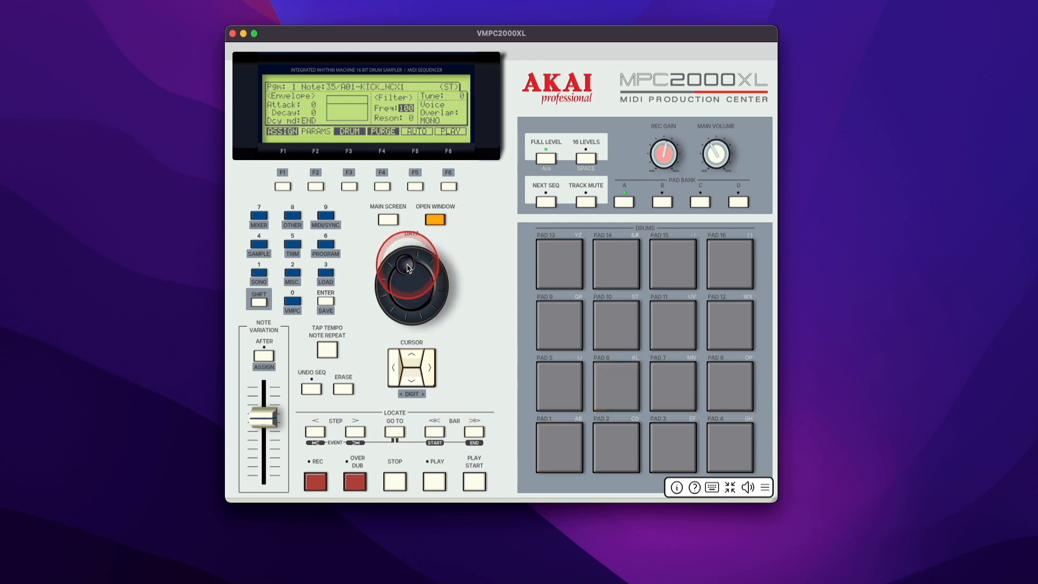
pyautogui.press('z')
pyautogui.moveTo(400, 273)
pyautogui.mouseDown()
pyautogui.moveTo(380, 316)
pyautogui.moveTo(409, 265)
pyautogui.moveTo(409, 274)
pyautogui.mouseUp()
pyautogui.press('z')
pyautogui.press('z')
pyautogui.press('z')
pyautogui.press('z')
pyautogui.press('z')
pyautogui.press('z')
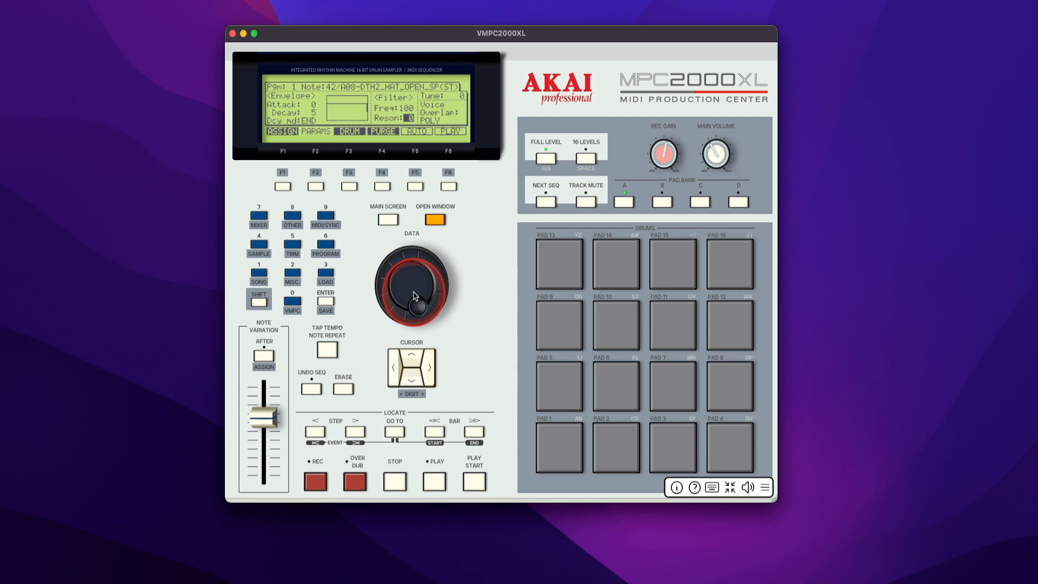
# Adjust the filter resonance of the open hi-hat on pad A08 while auditioning it
pyautogui.press('f')
pyautogui.moveTo(414, 291); pyautogui.dragTo(409, 297)
pyautogui.press('x')
# Set the voice overlap of the chord on pad A05 to MONO and audition the pad
pyautogui.click(435, 121)
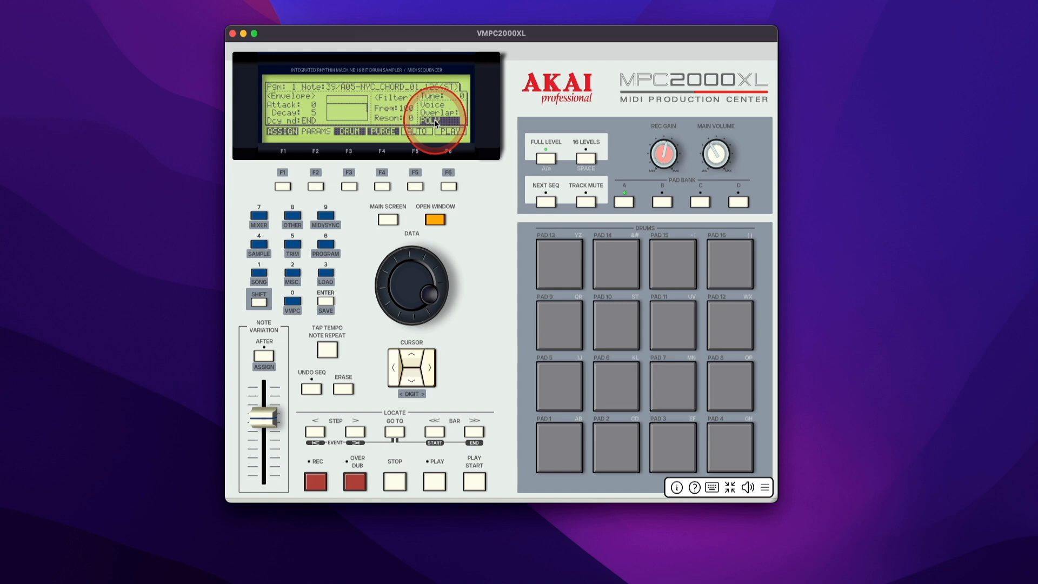
pyautogui.click(434, 125)
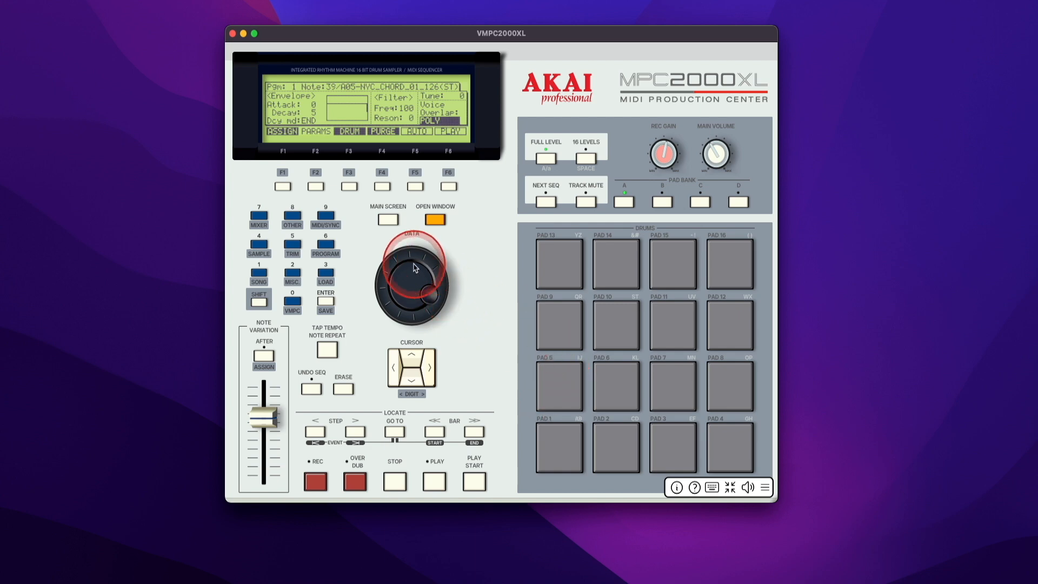
pyautogui.moveTo(396, 270); pyautogui.dragTo(397, 271)
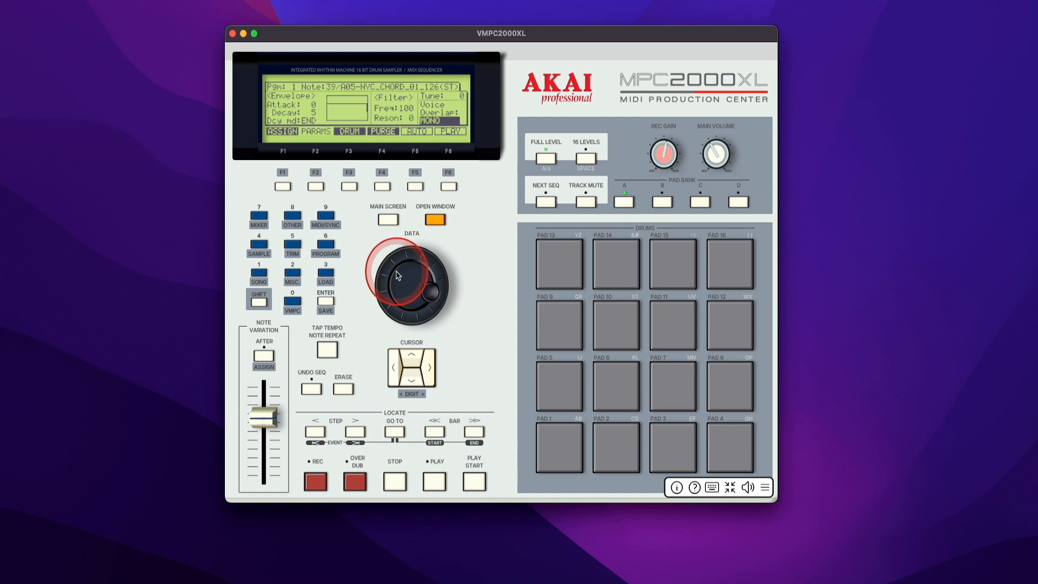
pyautogui.click(547, 382)
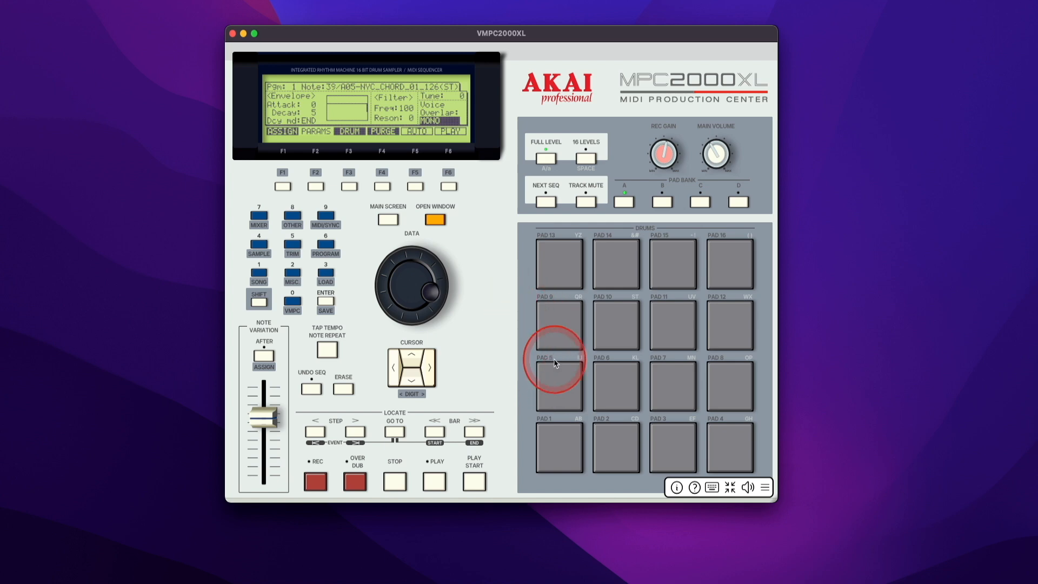
# Set the voice overlap of the chord on pad A05 to NOTE OFF and audition the pad
pyautogui.scroll(1, 406, 283)
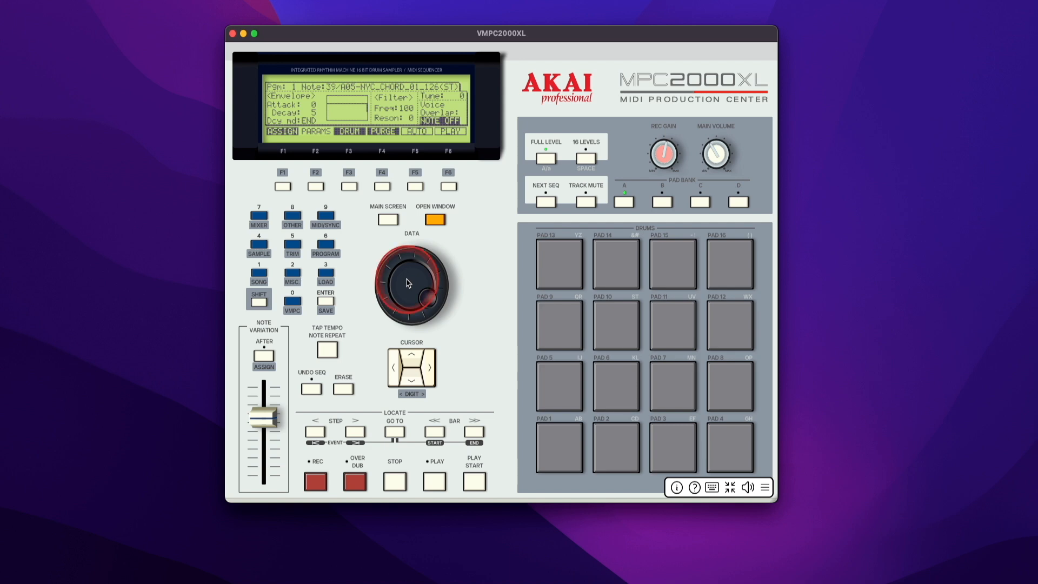
pyautogui.press('a')
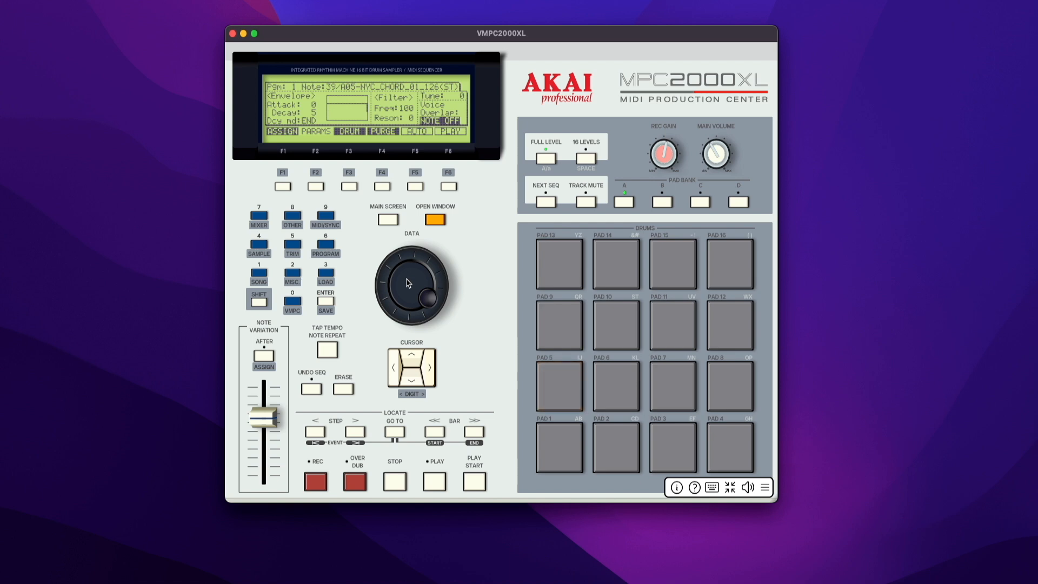
pyautogui.press('a')
# Open Mute Assign for the closed hi-hat on pad A02 and make it mute note 42/A08
pyautogui.scroll(-2, 409, 285)
pyautogui.click(438, 220)
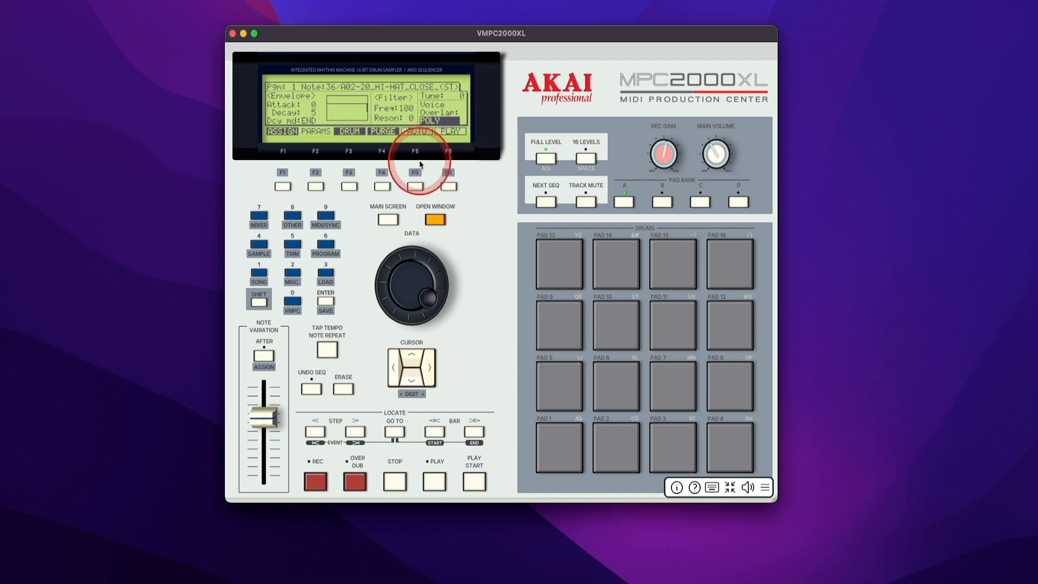
pyautogui.click(435, 219)
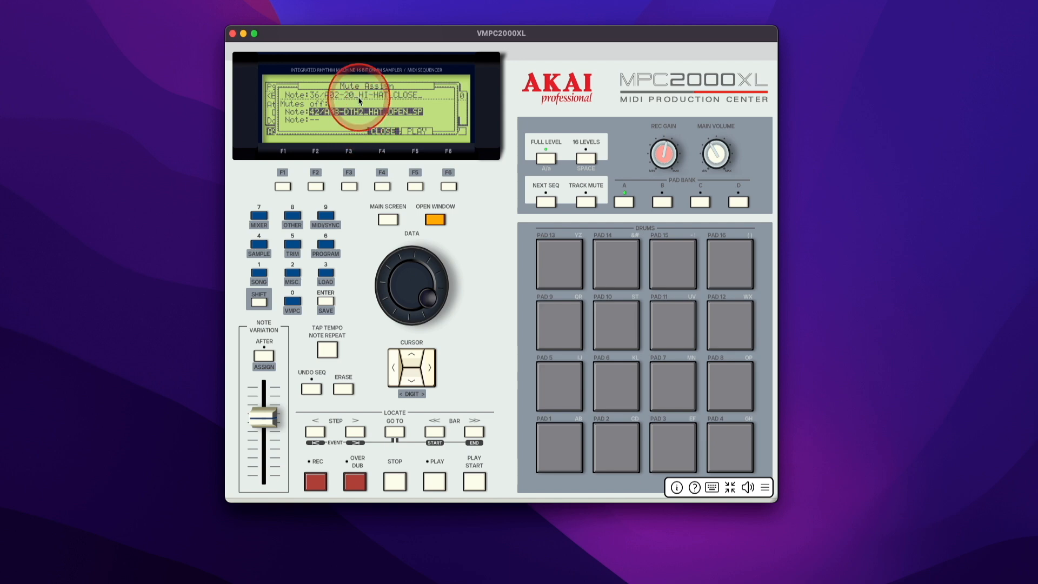
# Audition the open hi-hat on pad A08 against the closed hi-hat on pad A02 and review the latter's mute assignment
pyautogui.press('f')
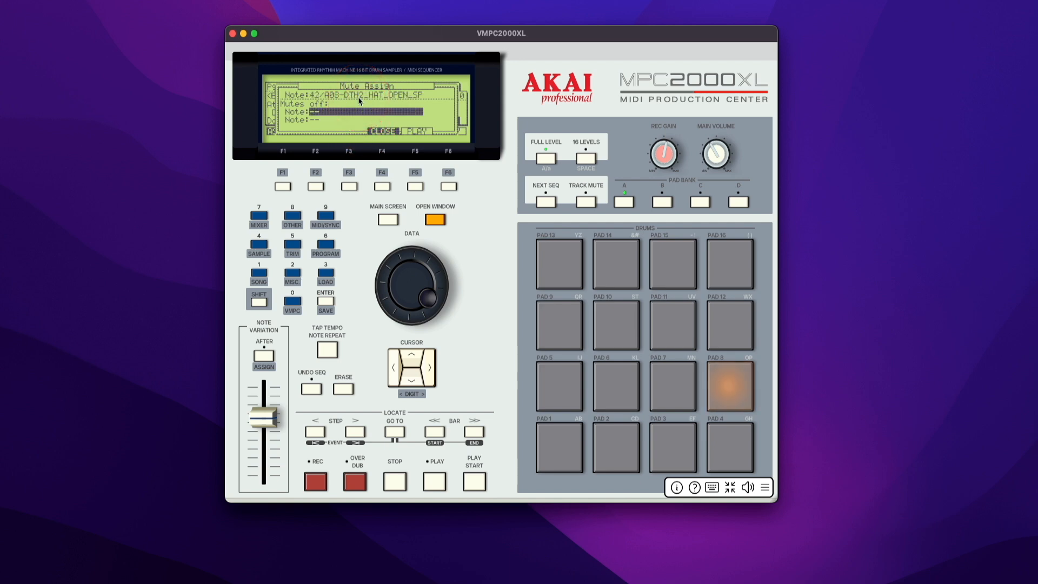
pyautogui.press('x')
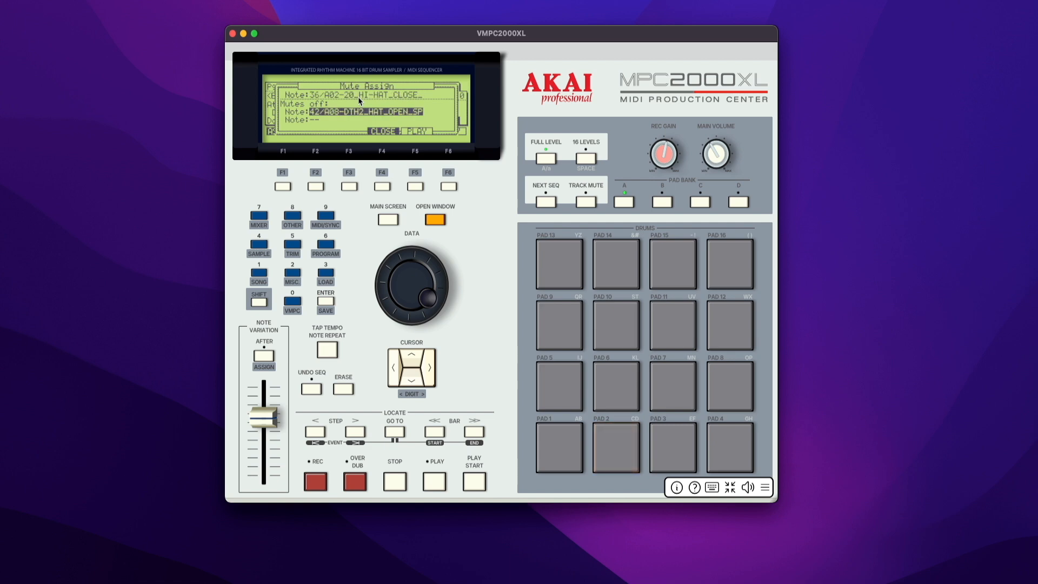
pyautogui.press('x')
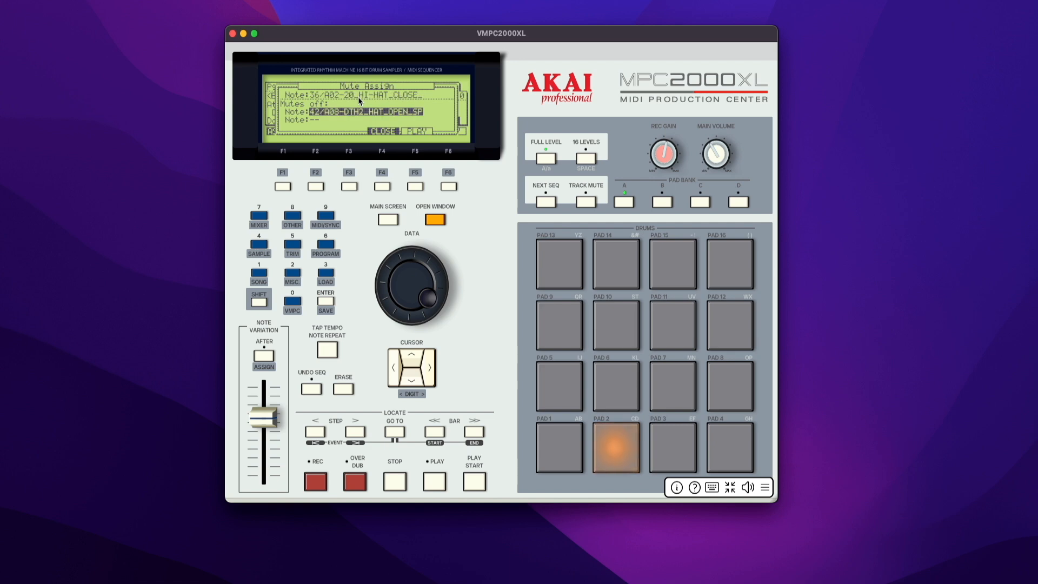
pyautogui.press('f')
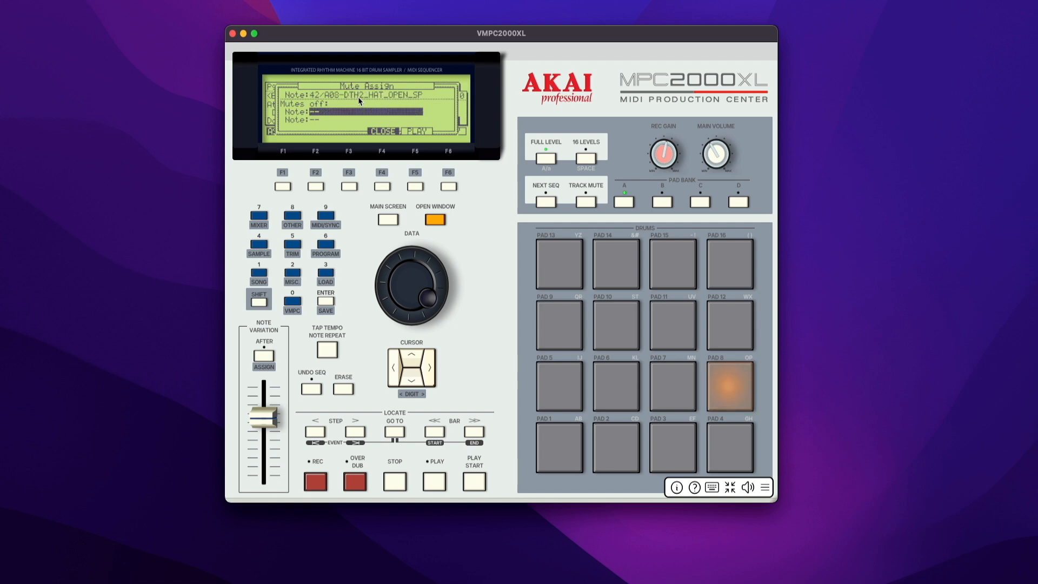
pyautogui.moveTo(359, 97); pyautogui.dragTo(326, 99)
pyautogui.press('x')
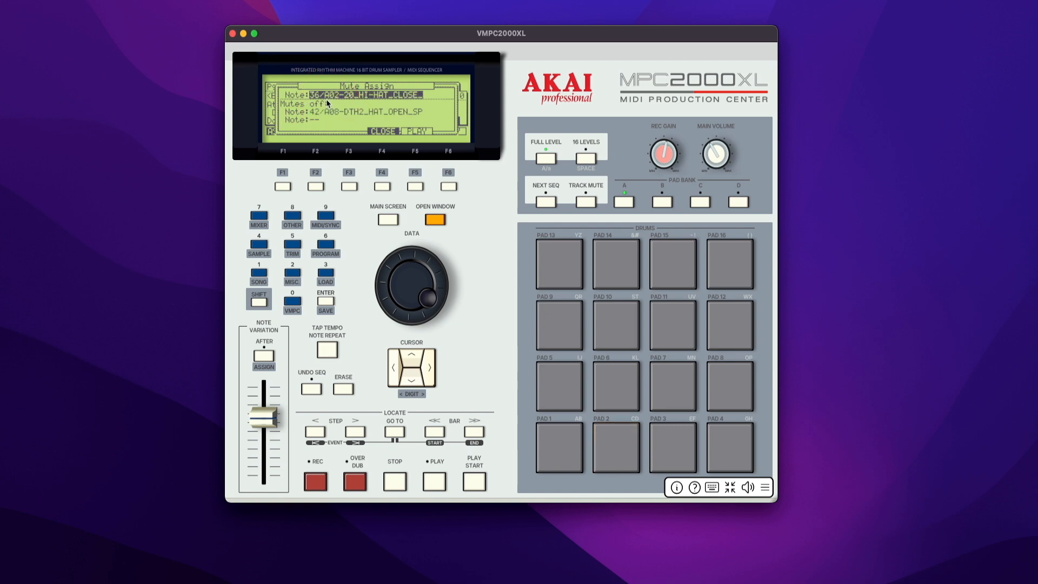
pyautogui.press('Down')
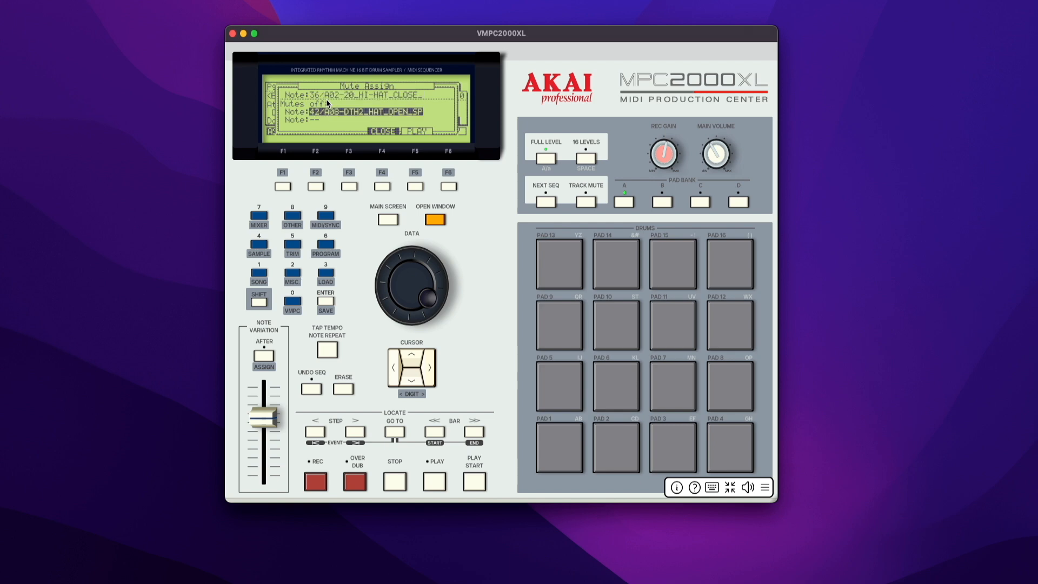
# Try note 45/A11 as the note muted by the closed hi-hat on pad A02, and restore 42/A08
pyautogui.moveTo(314, 111); pyautogui.dragTo(323, 118)
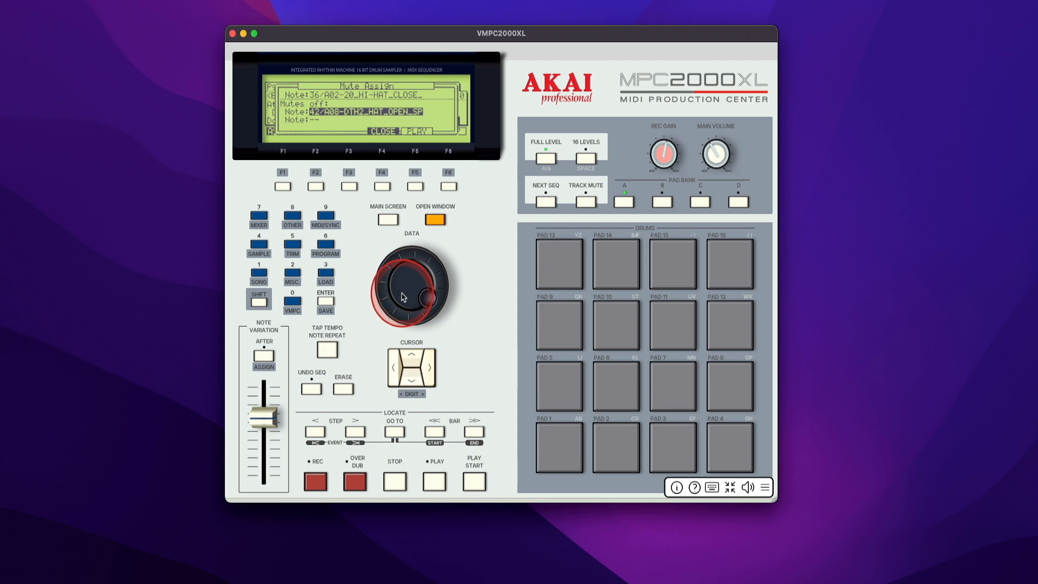
pyautogui.scroll(2, 411, 301)
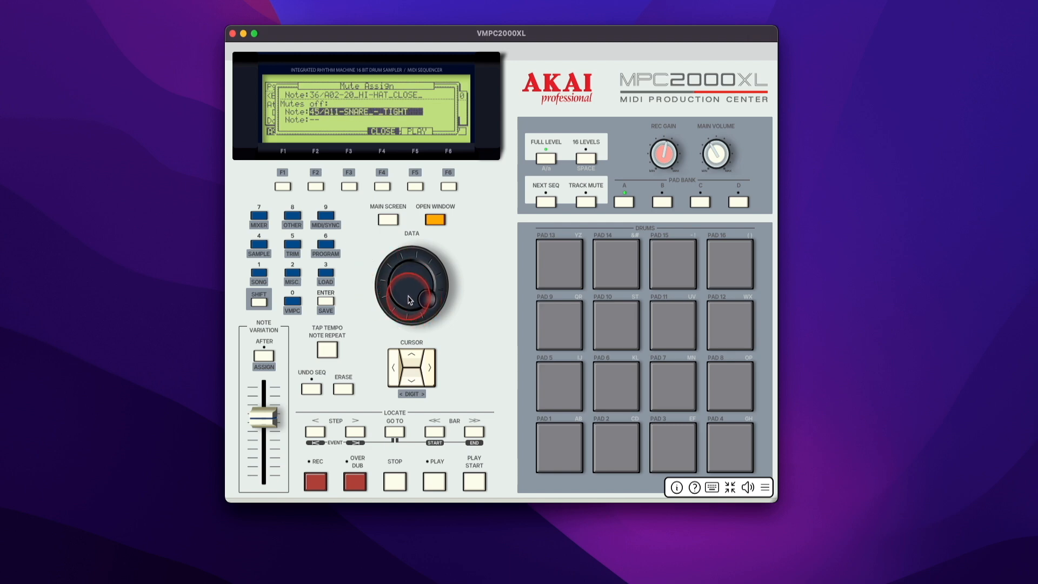
pyautogui.scroll(-3, 409, 301)
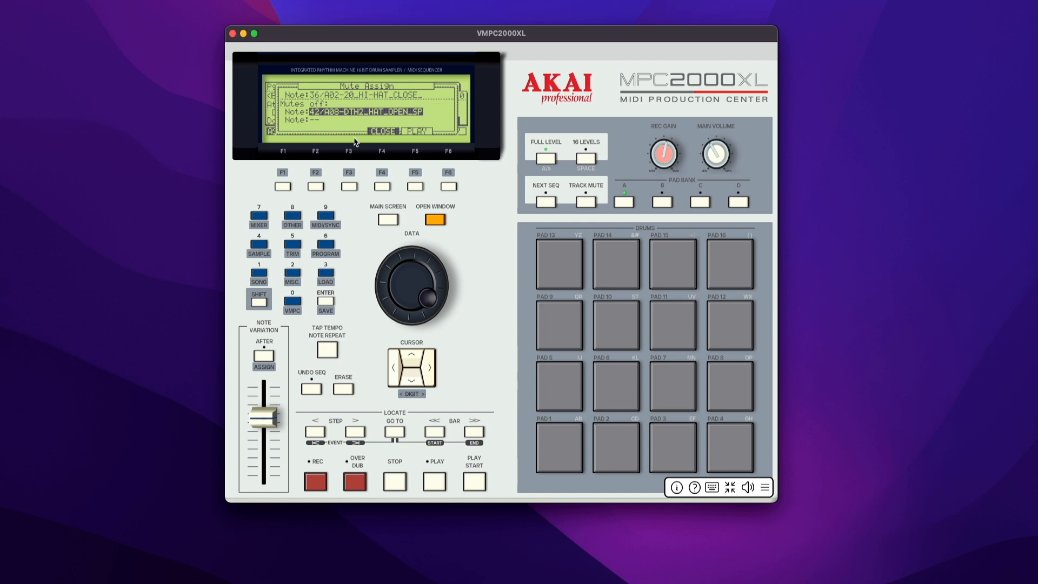
# Play the open hi-hat on pad A08 and the closed hi-hat on pad A02 alternately to hear the mute assignment
pyautogui.press('f')
pyautogui.press('f')
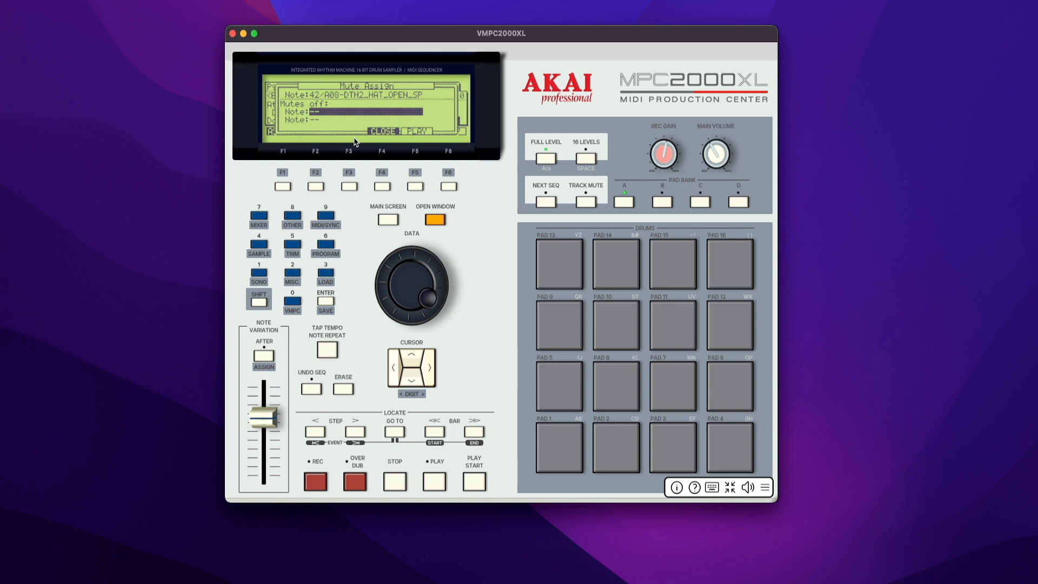
pyautogui.press('f')
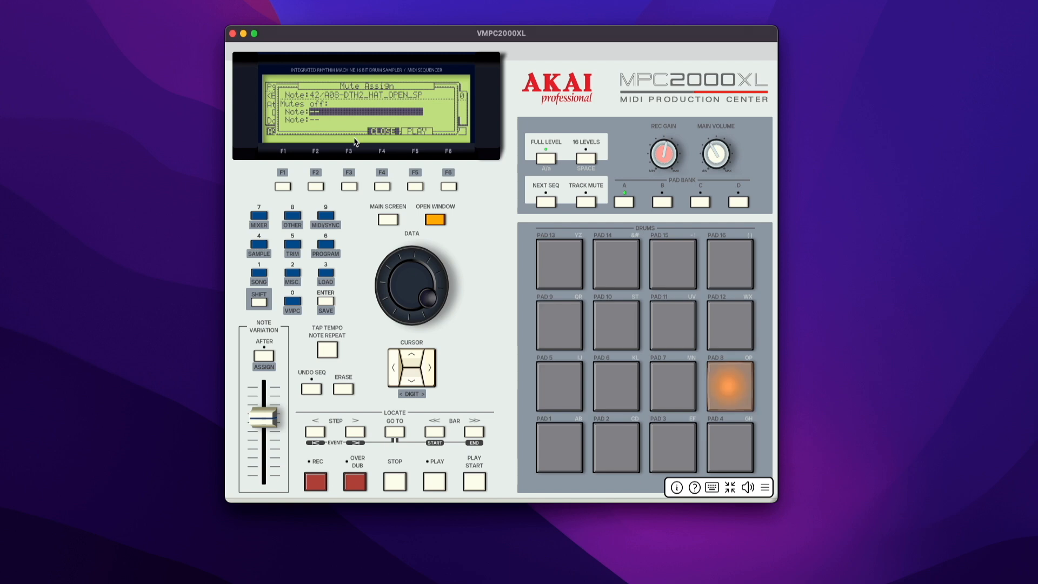
pyautogui.press('x')
pyautogui.press('f')
pyautogui.press('x')
pyautogui.press('f')
pyautogui.press('x')
pyautogui.press('f')
pyautogui.press('x')
pyautogui.press('f')
pyautogui.press('x')
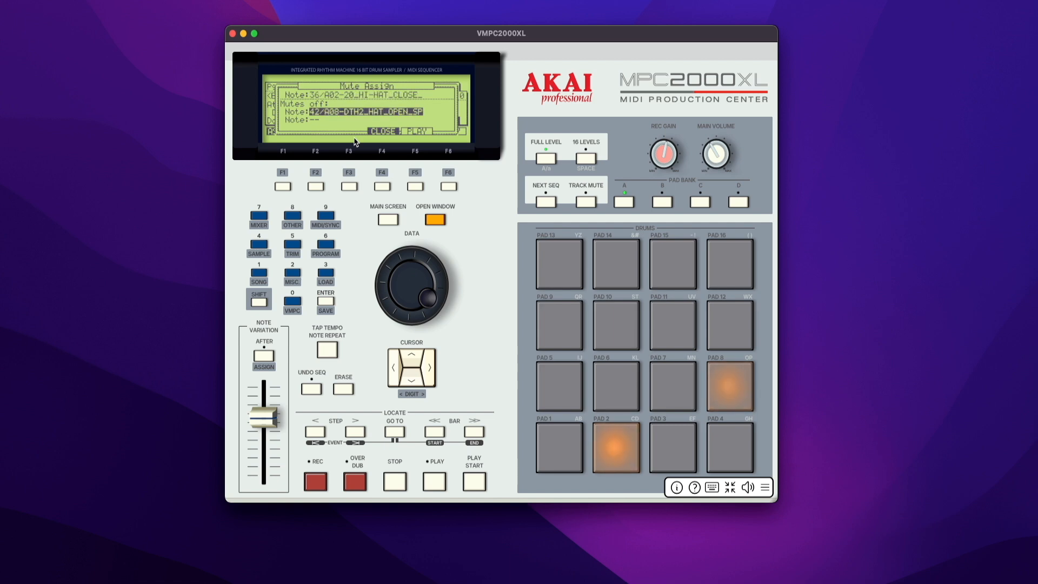
pyautogui.press('f')
pyautogui.press('x')
pyautogui.press('f')
pyautogui.press('x')
pyautogui.press('f')
pyautogui.press('x')
pyautogui.press('f')
pyautogui.press('x')
pyautogui.press('f')
pyautogui.press('x')
pyautogui.press('f')
pyautogui.press('x')
pyautogui.press('f')
pyautogui.press('x')
pyautogui.press('f')
pyautogui.press('x')
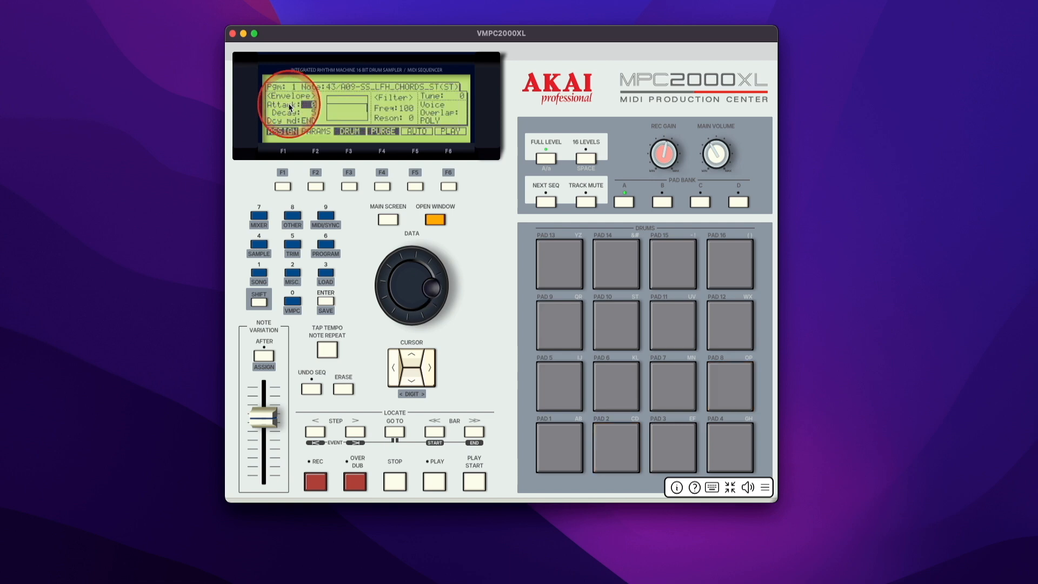
# Try envelope attack values up to 15 on the chord on pad A09 while auditioning it, and return the attack to 0
pyautogui.press('q')
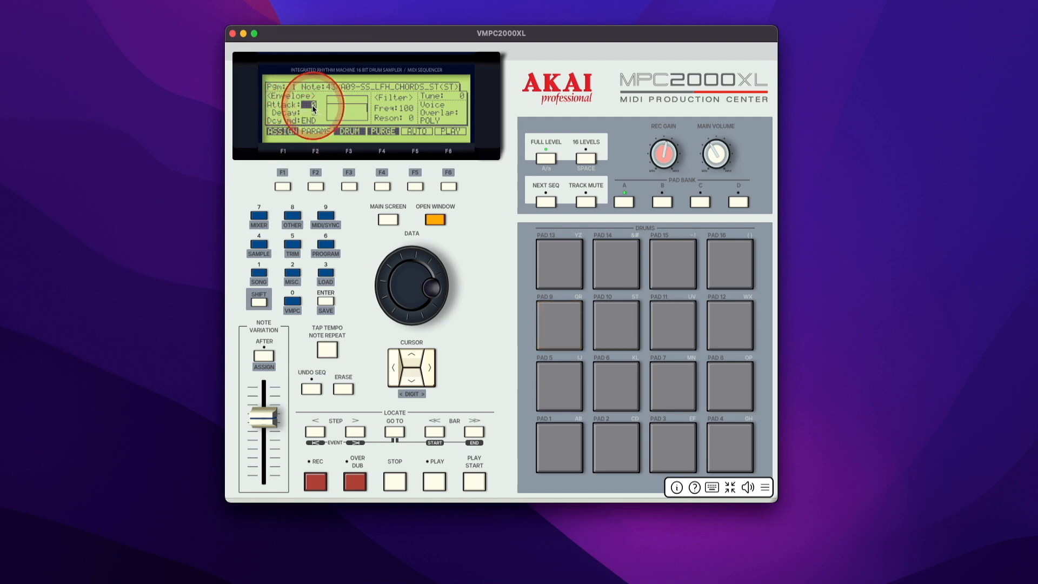
pyautogui.scroll(18, 389, 279)
pyautogui.press('q')
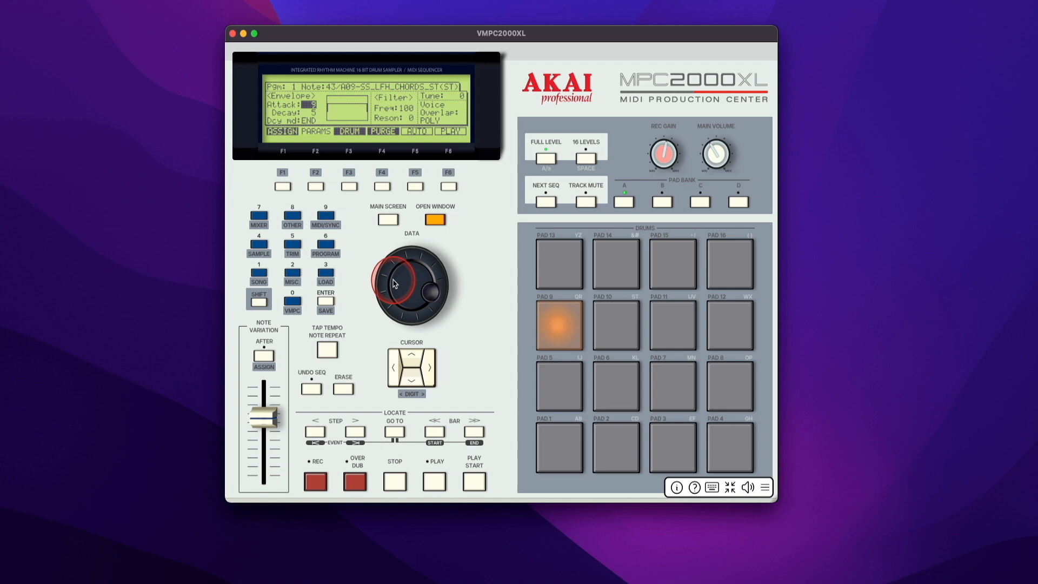
pyautogui.scroll(-7, 393, 280)
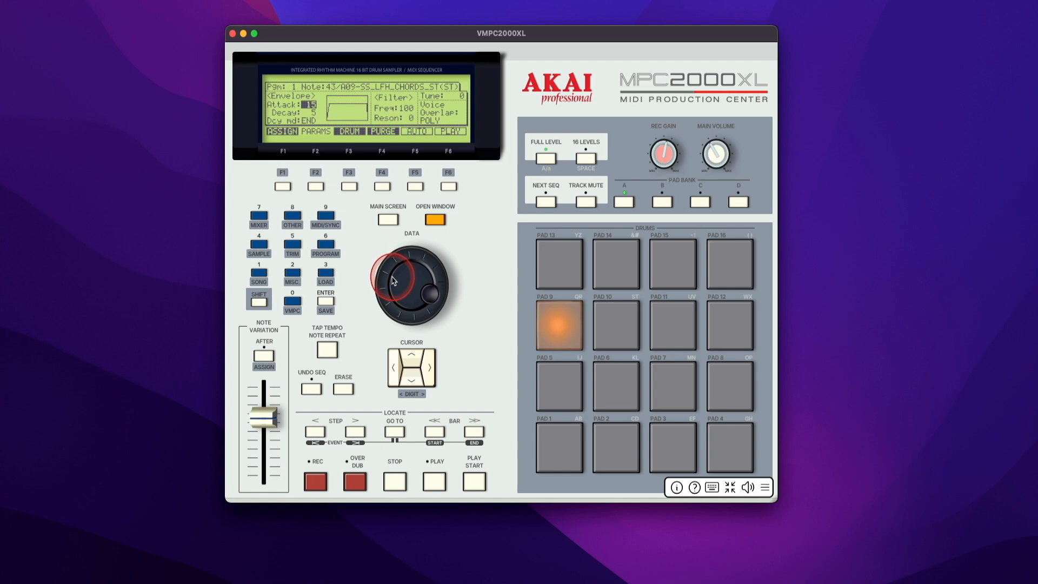
pyautogui.scroll(-11, 393, 282)
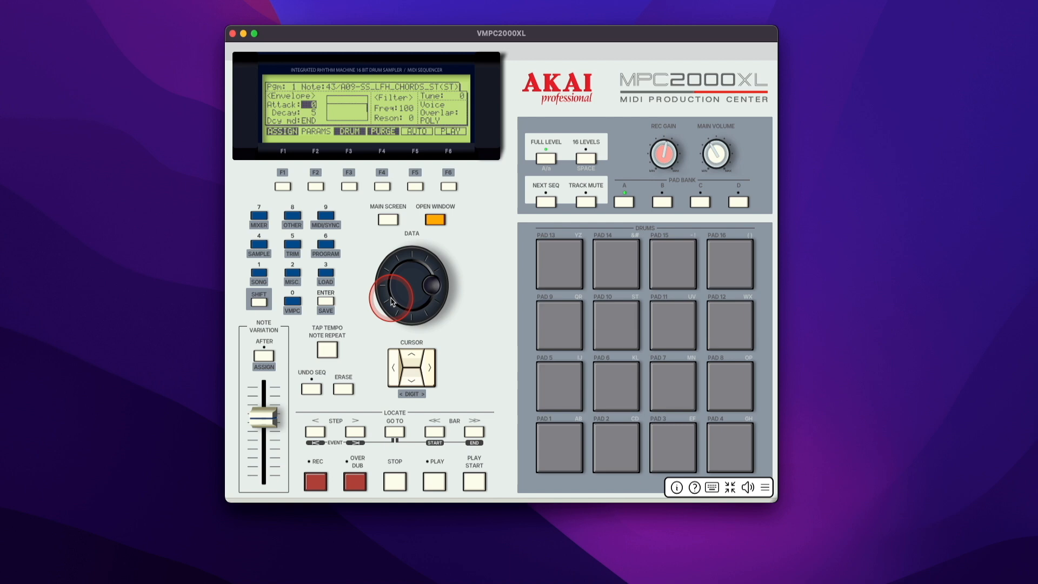
pyautogui.press('q')
pyautogui.scroll(6, 393, 299)
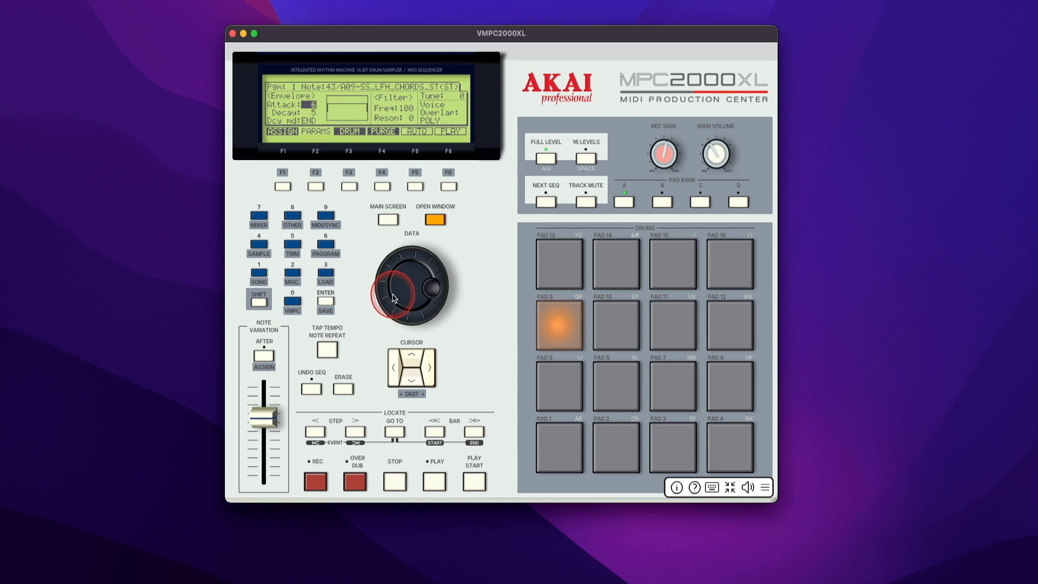
pyautogui.scroll(4, 393, 296)
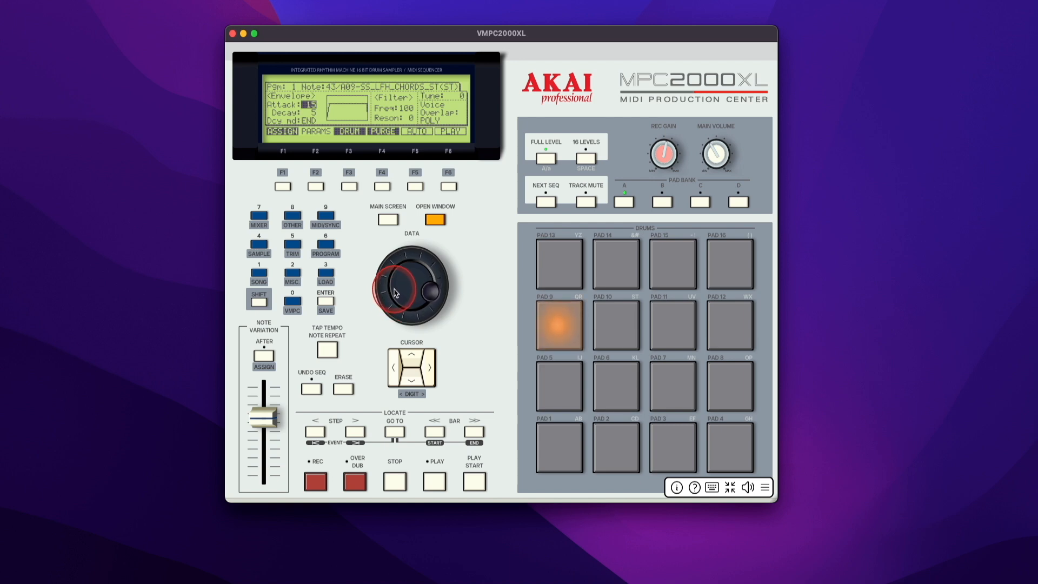
pyautogui.moveTo(394, 287); pyautogui.dragTo(392, 290)
pyautogui.scroll(-2, 393, 298)
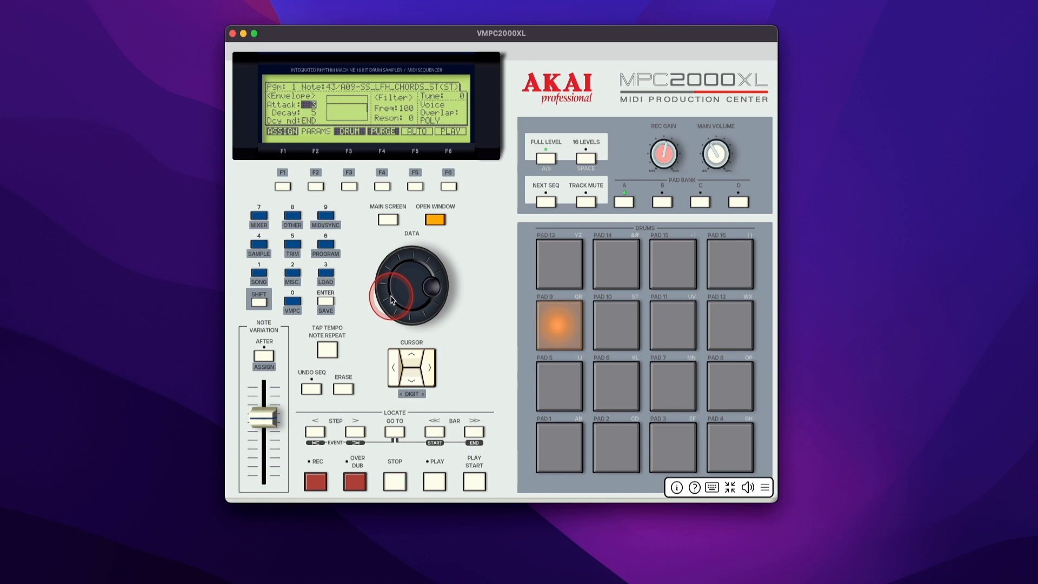
pyautogui.moveTo(393, 301); pyautogui.dragTo(386, 319)
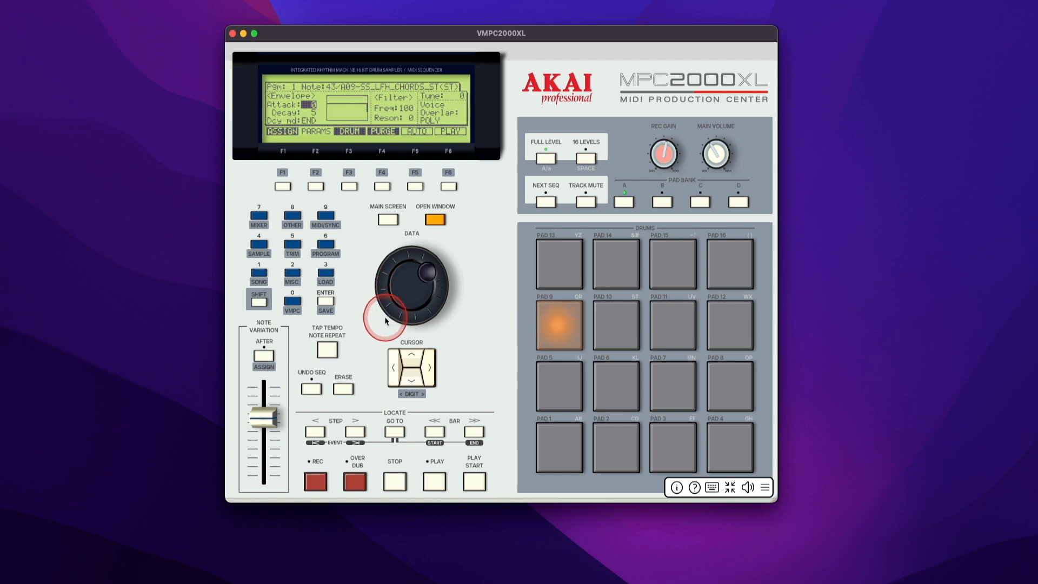
# Try an envelope decay of 100 on the chord on pad A09 with the decay mode at END
pyautogui.click(407, 376)
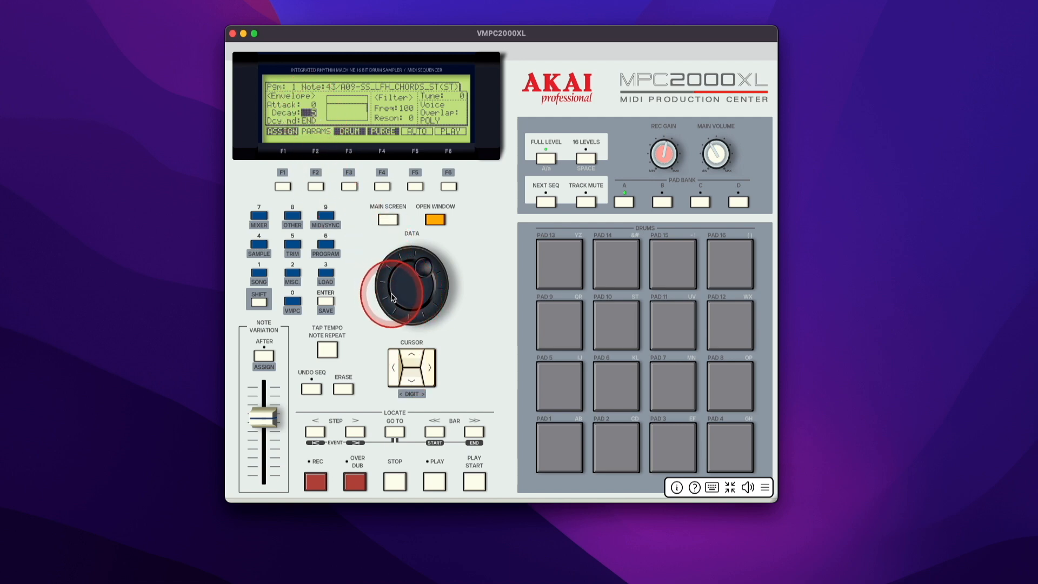
pyautogui.click(300, 123)
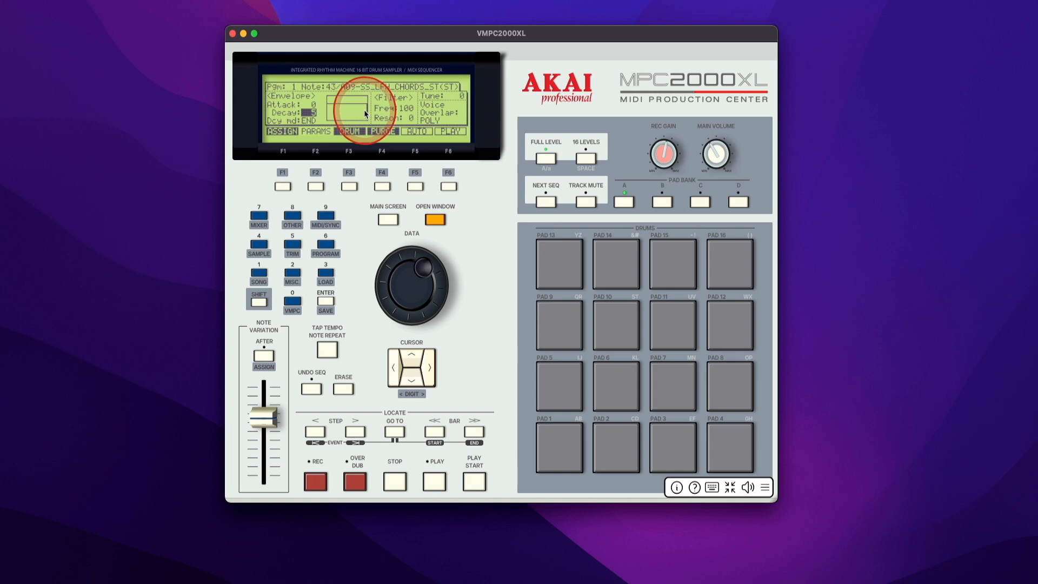
pyautogui.moveTo(399, 301); pyautogui.dragTo(340, 137)
pyautogui.click(313, 120)
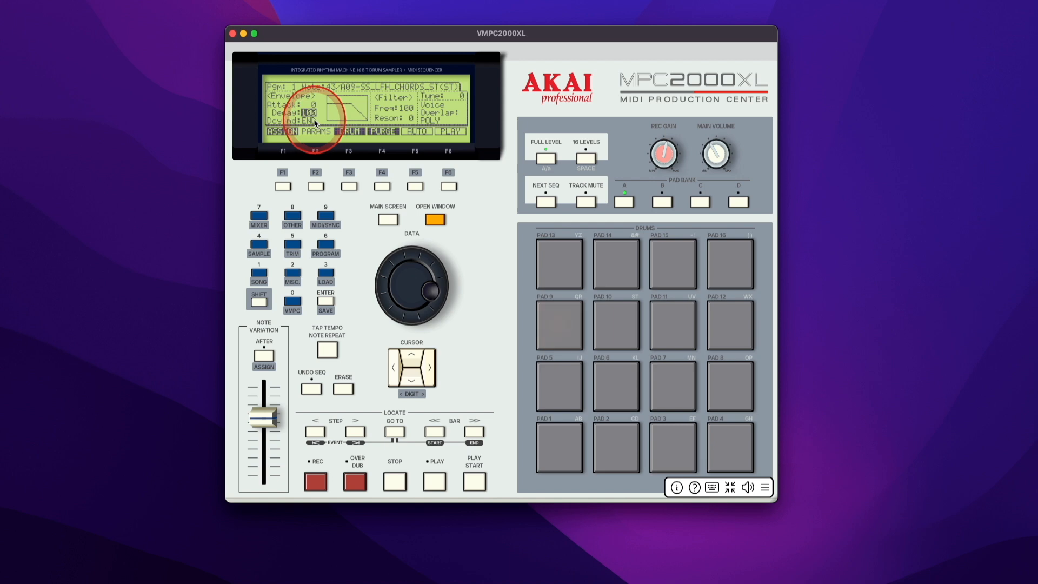
# Set the decay mode of the chord on pad A09 to START and adjust the decay while auditioning, ending at 1
pyautogui.moveTo(408, 285); pyautogui.dragTo(385, 315)
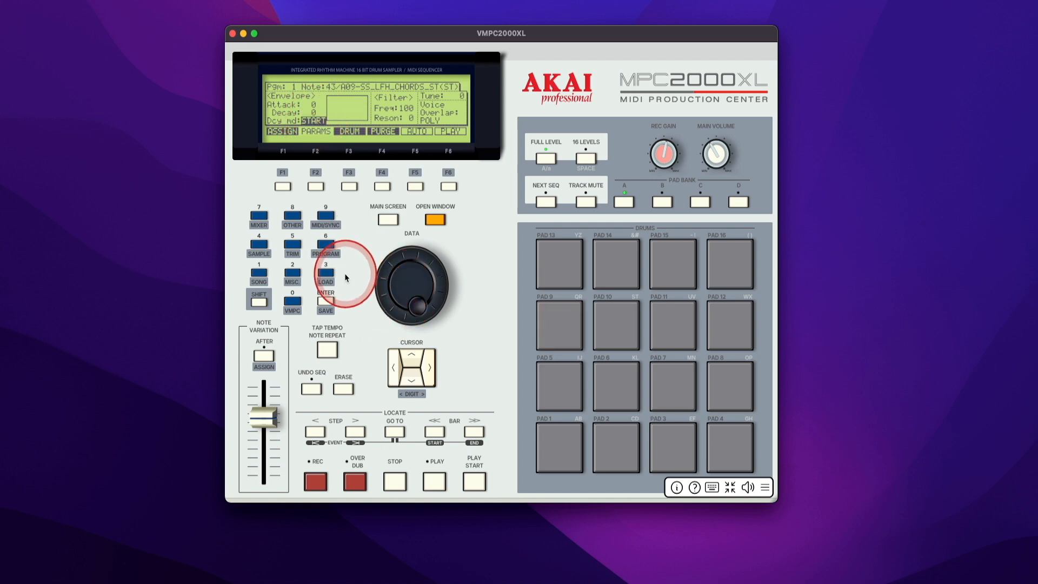
pyautogui.click(407, 357)
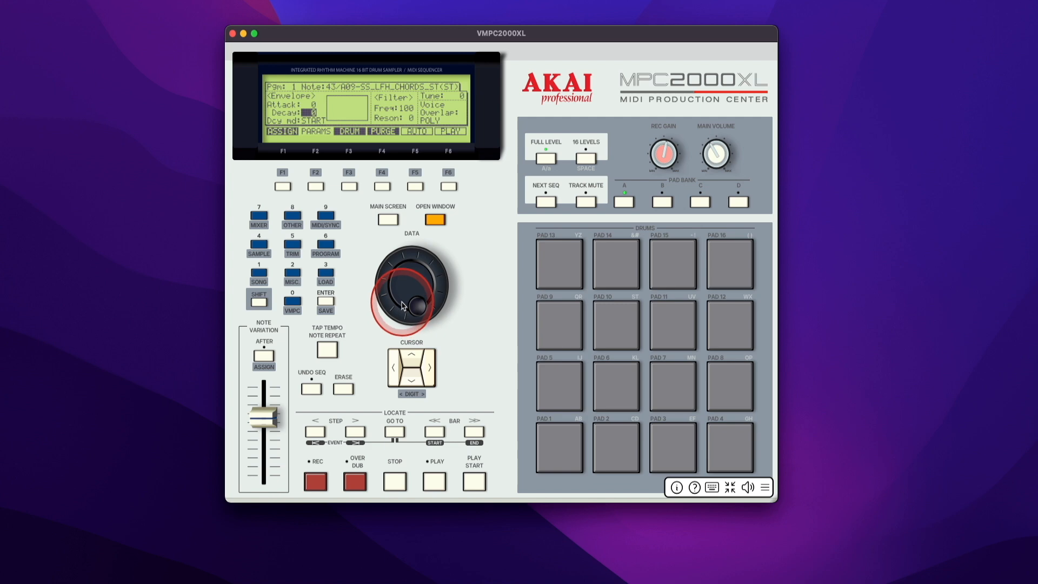
pyautogui.press('b')
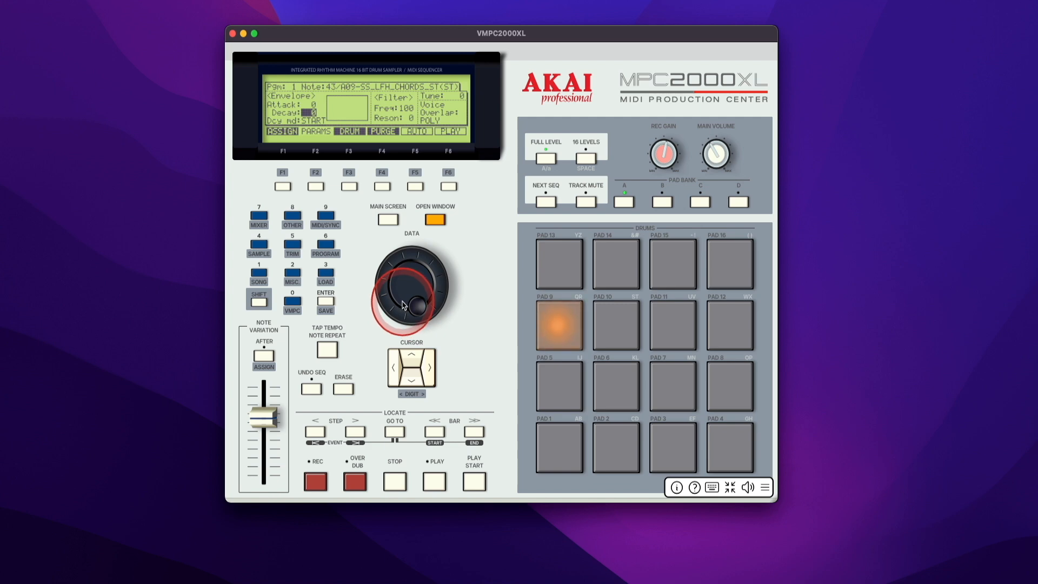
pyautogui.press('b')
pyautogui.moveTo(407, 306); pyautogui.dragTo(381, 262)
pyautogui.press('b')
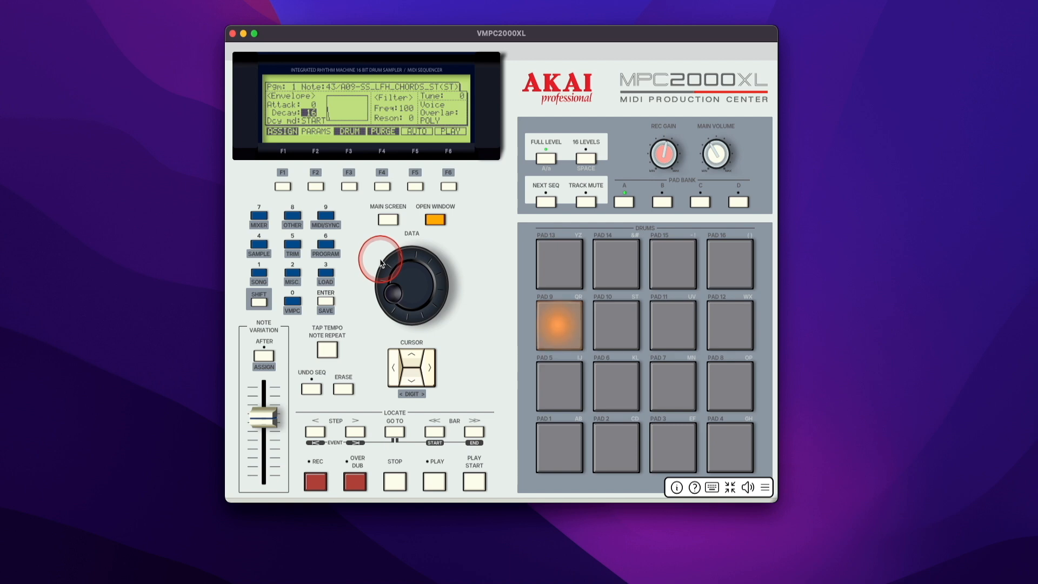
pyautogui.moveTo(381, 262); pyautogui.dragTo(374, 220)
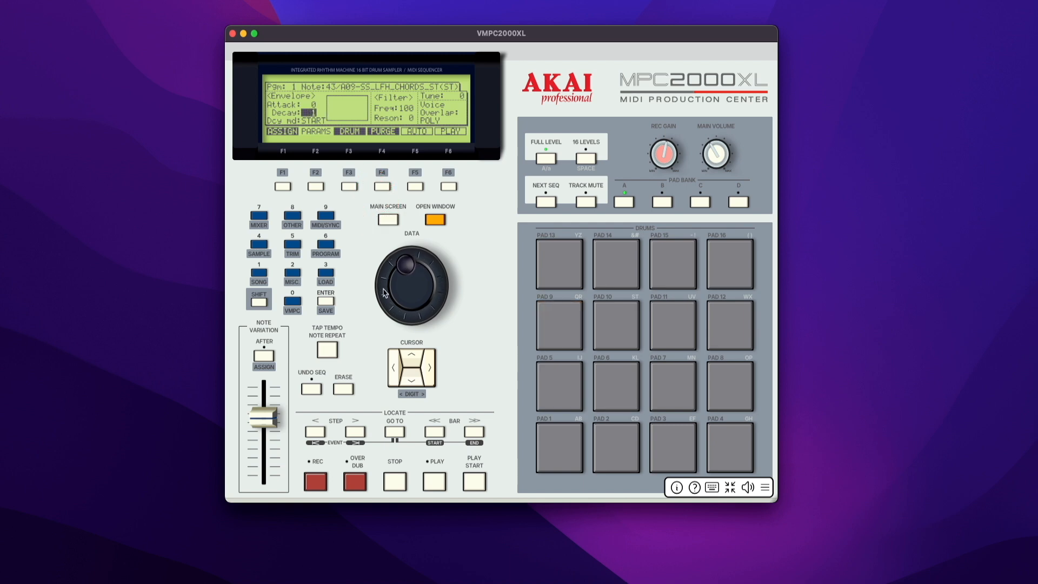